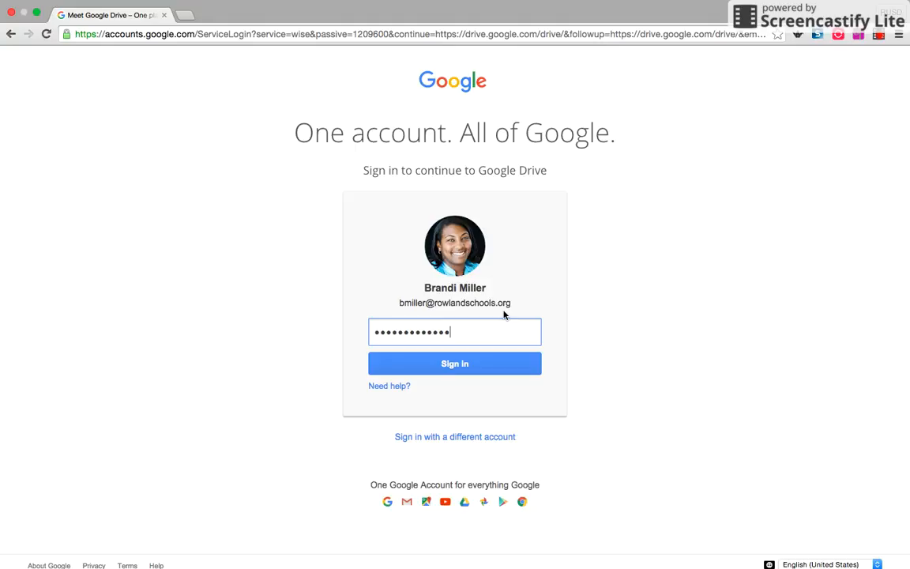
Sign in to the Google account and create a new Google Slides presentation from Drive
left_click(458, 363)
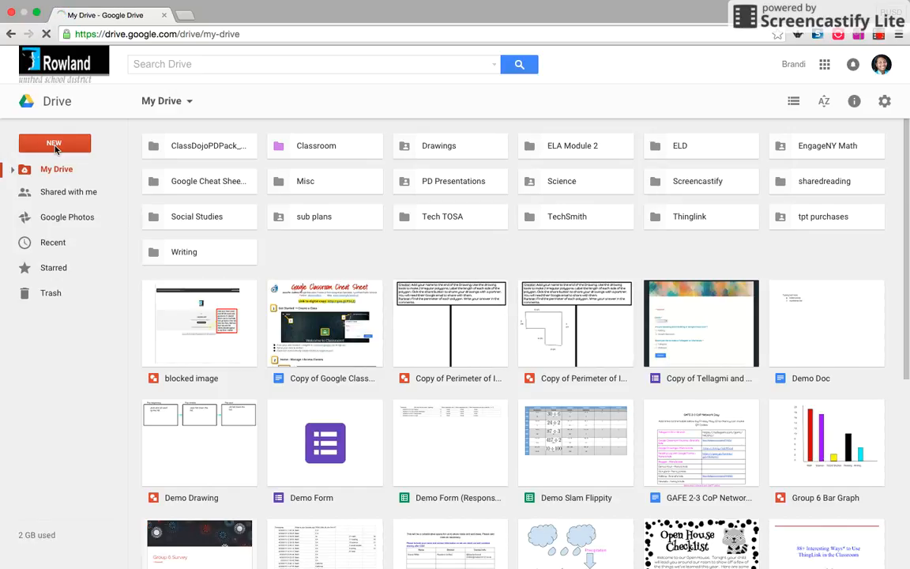
left_click(54, 147)
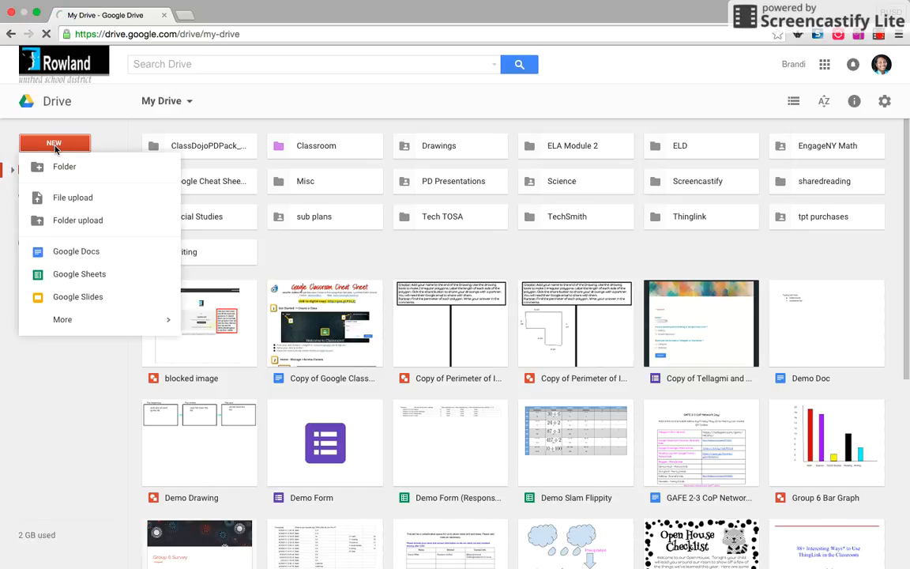
left_click(59, 303)
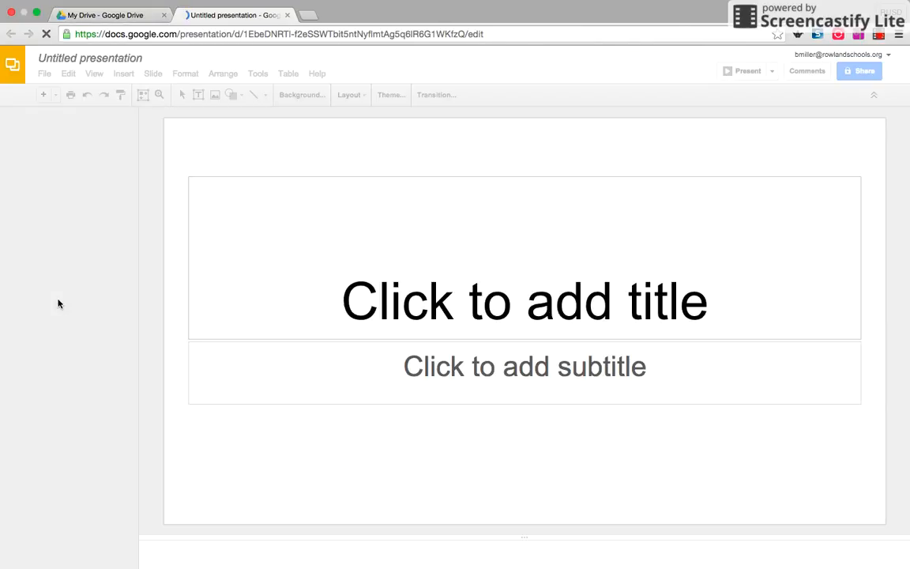
Rename the untitled presentation as Demo Slides
left_click(113, 58)
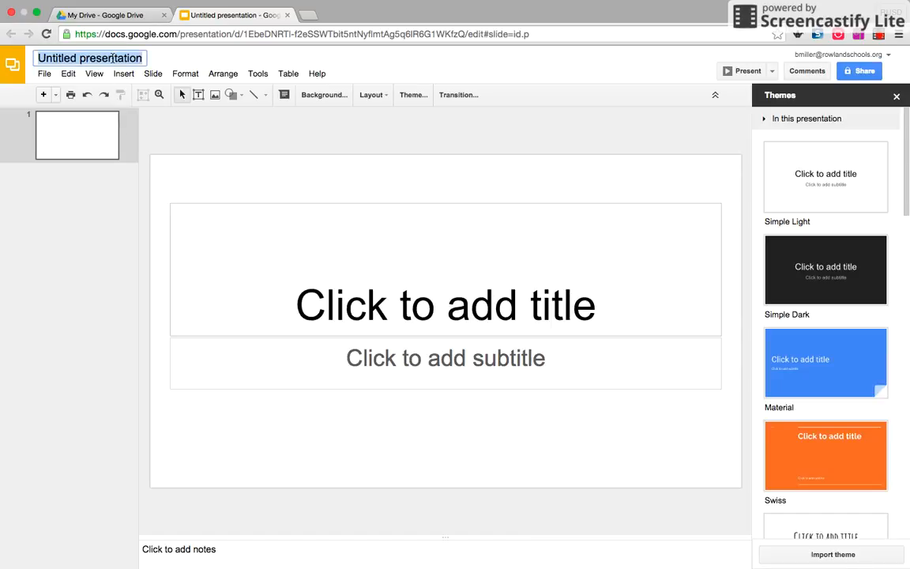
type("Demo Slides")
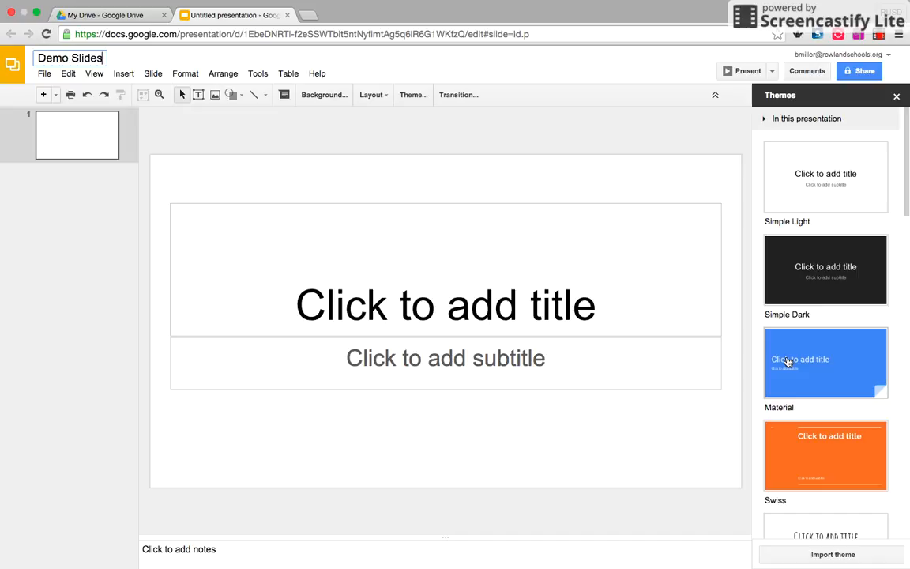
Browse the available themes and apply the Pop theme to the presentation
scroll(796, 448, "down", 3)
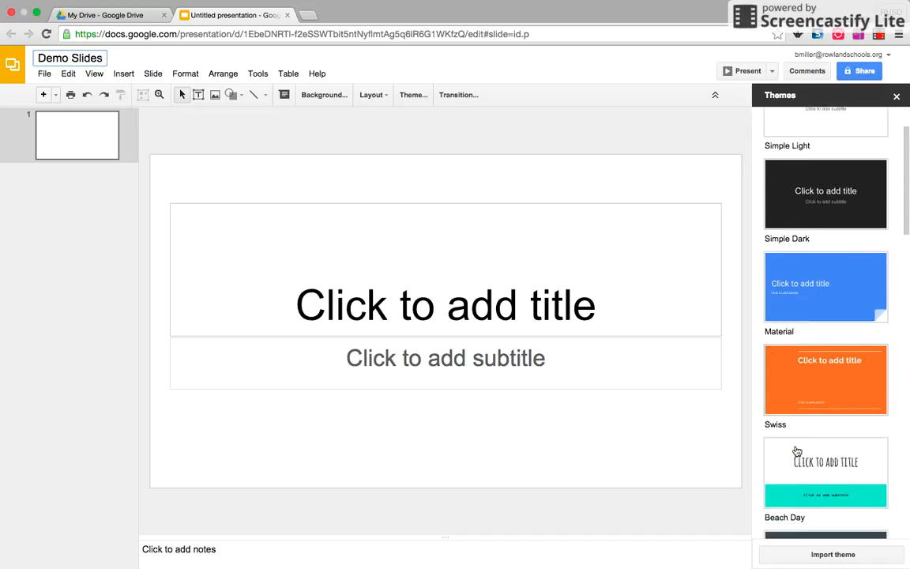
scroll(796, 451, "down", 10)
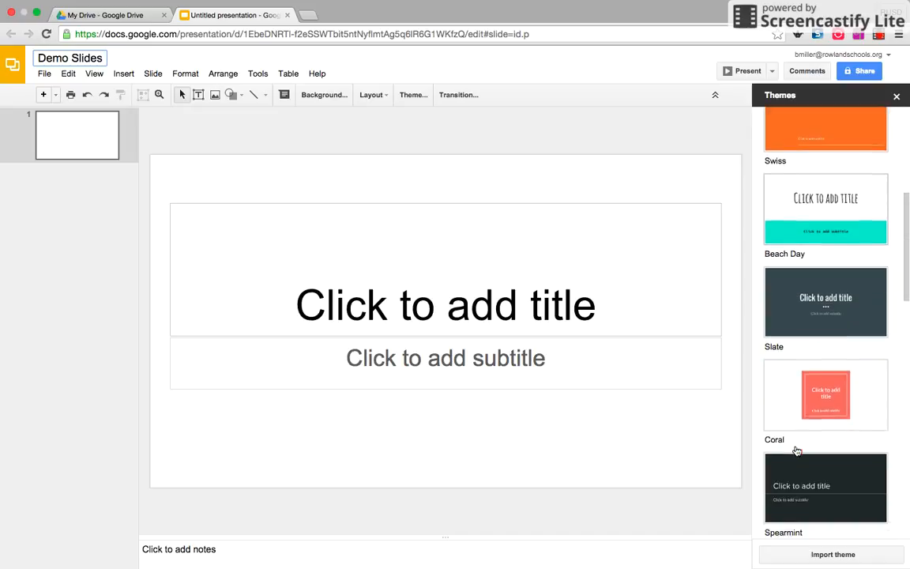
scroll(796, 450, "down", 20)
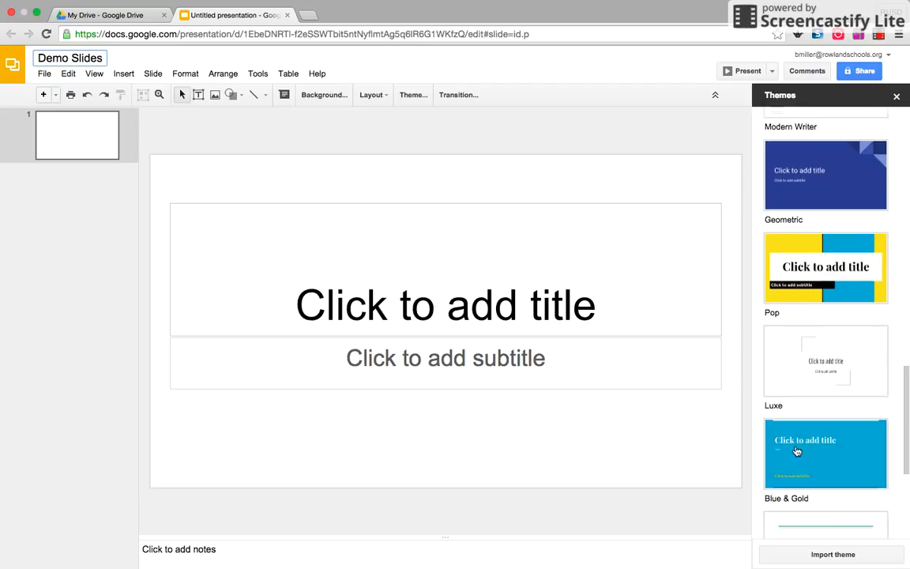
scroll(796, 450, "down", 3)
scroll(796, 450, "up", 10)
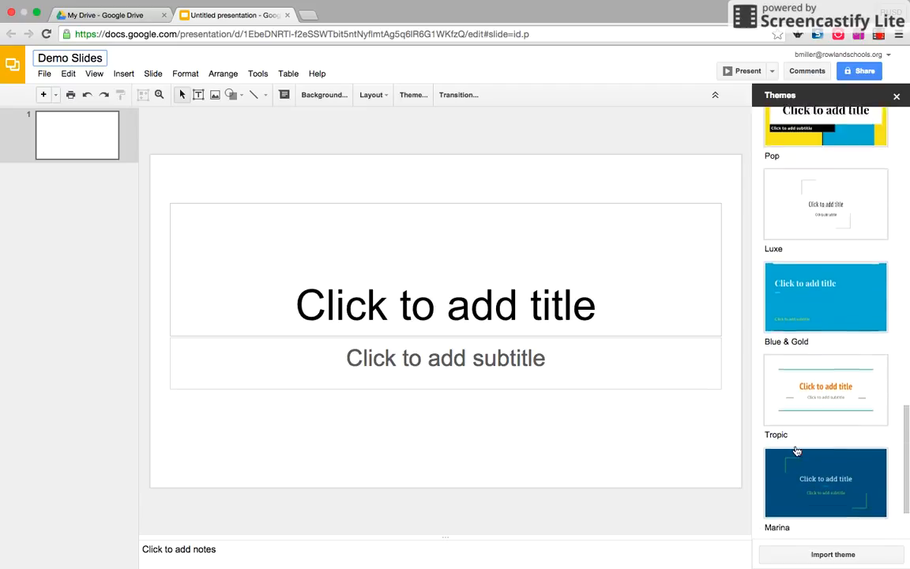
scroll(796, 451, "up", 1)
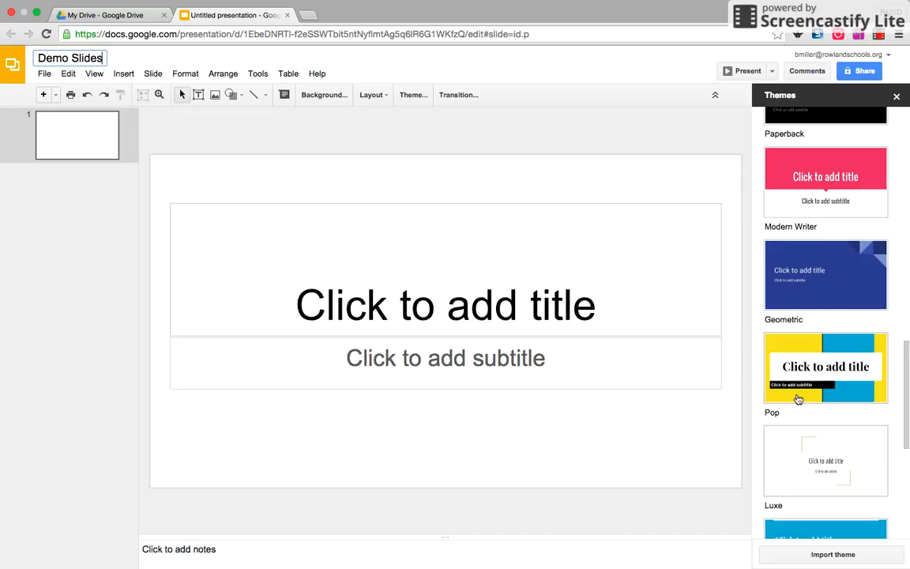
left_click(797, 352)
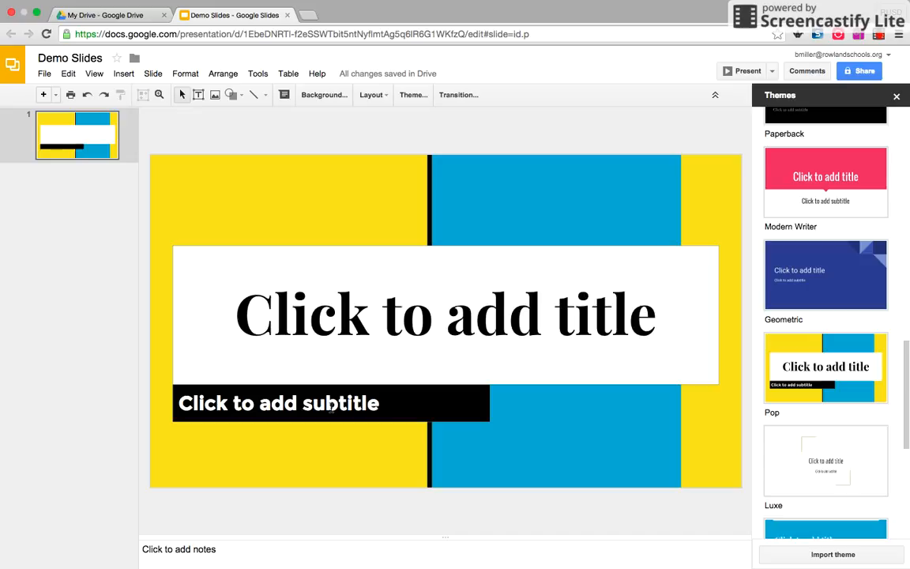
Enter "Fun Slides" as the first slide's title and "by" followed by the author's full name as its subtitle
left_click(55, 95)
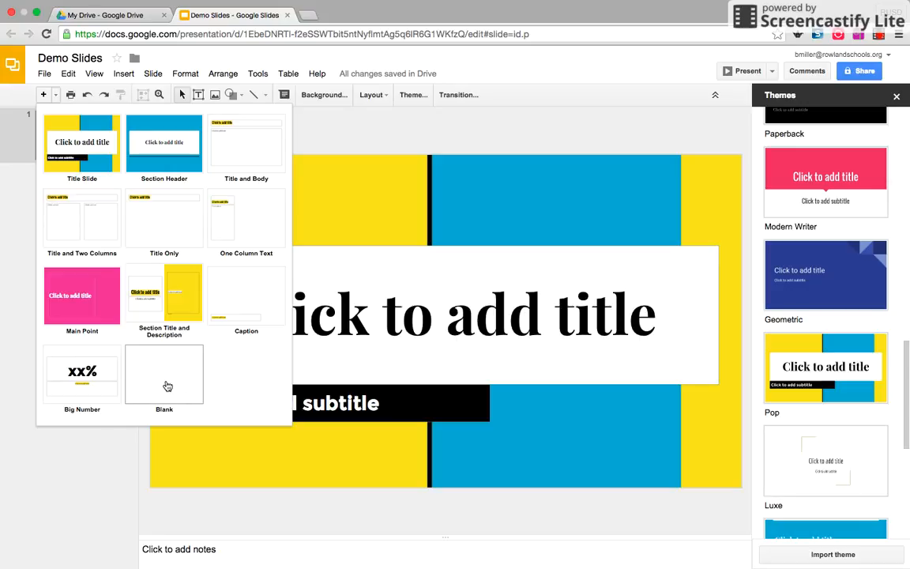
left_click(389, 320)
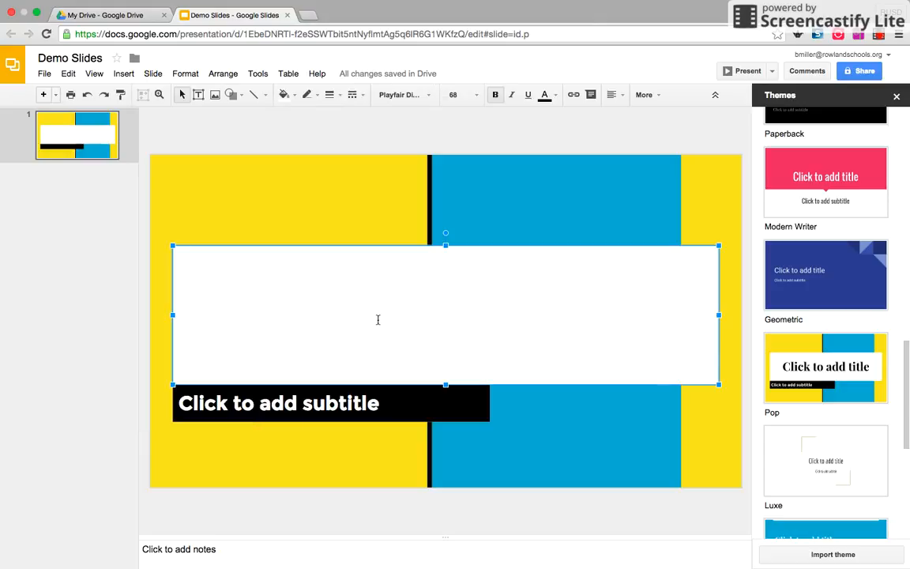
type("Fu")
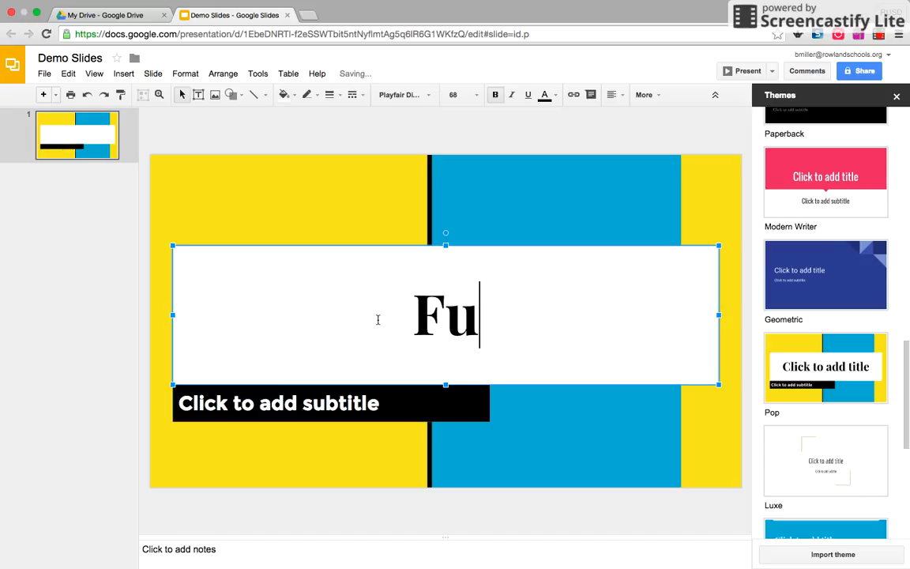
type("n Slides")
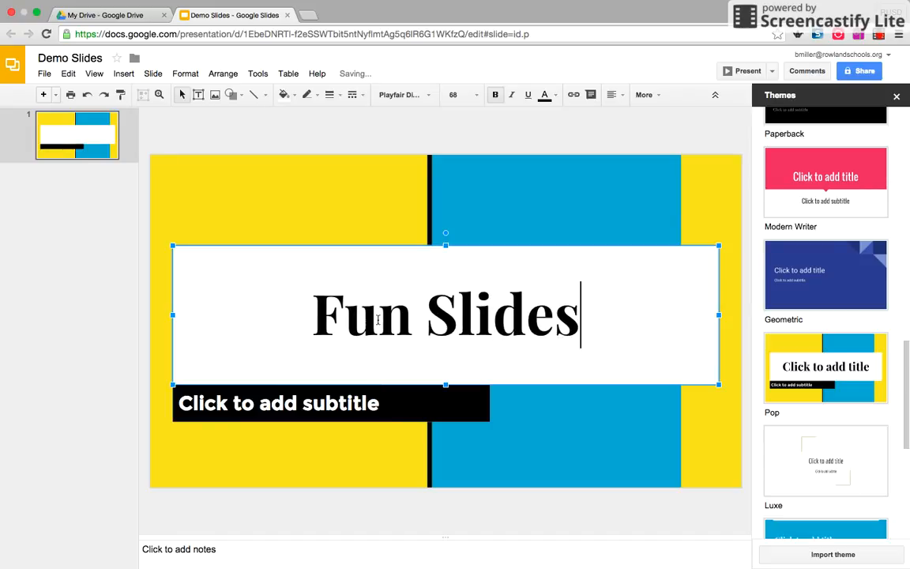
left_click(282, 400)
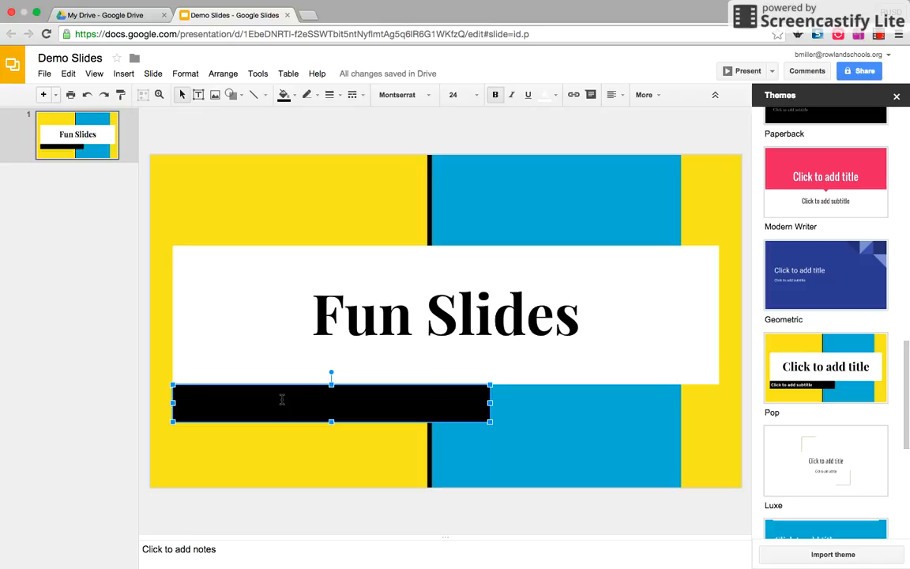
type("by Brandi ")
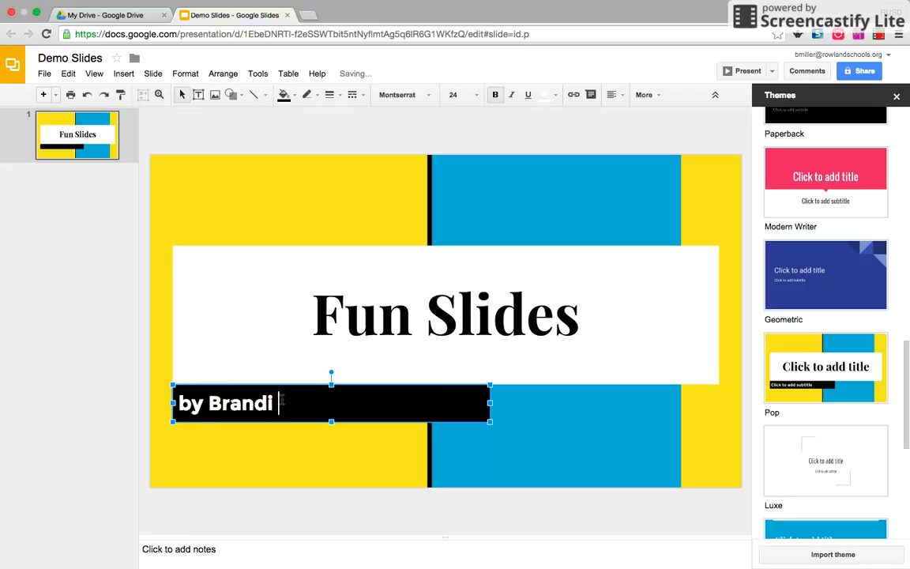
type("Miller")
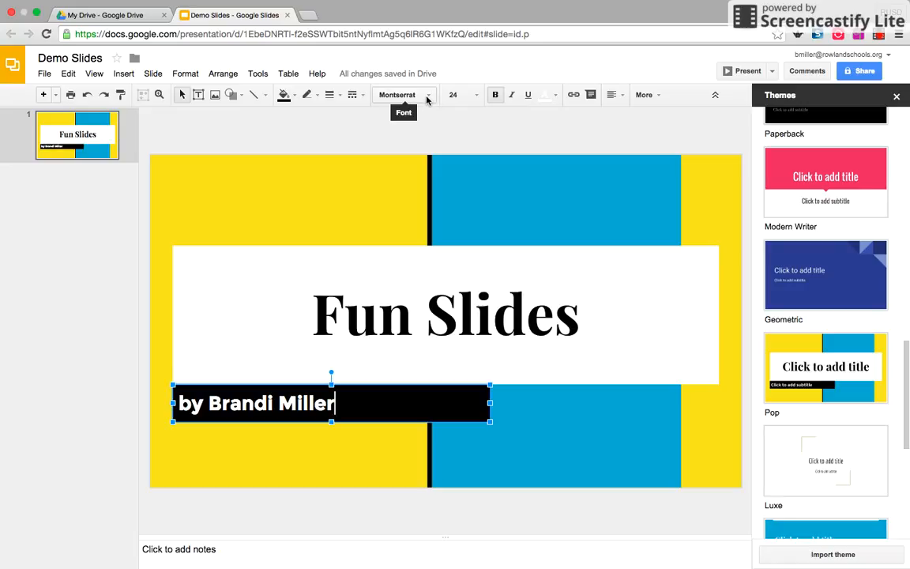
Add Passion One from the additional fonts collection and apply it to the "Fun Slides" title text
left_click_drag(312, 312, 576, 286)
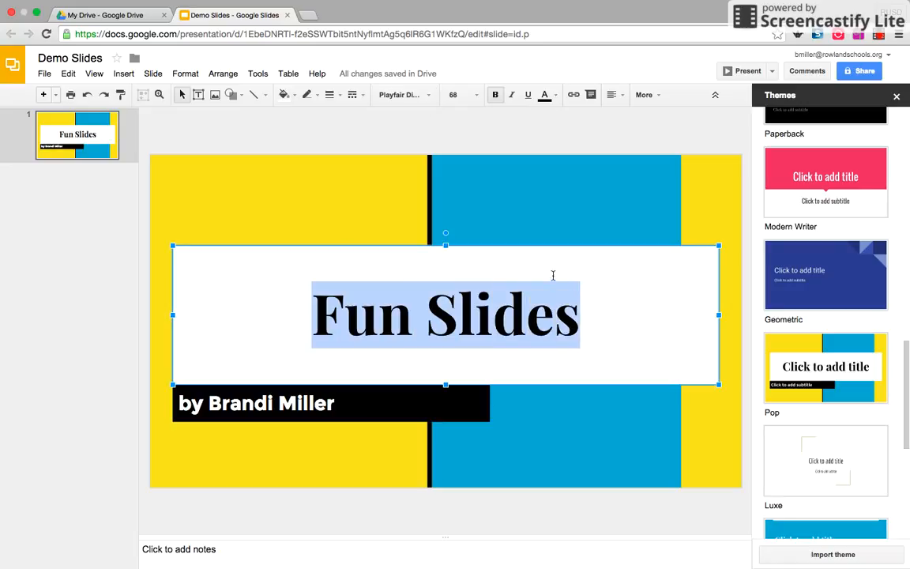
left_click(428, 94)
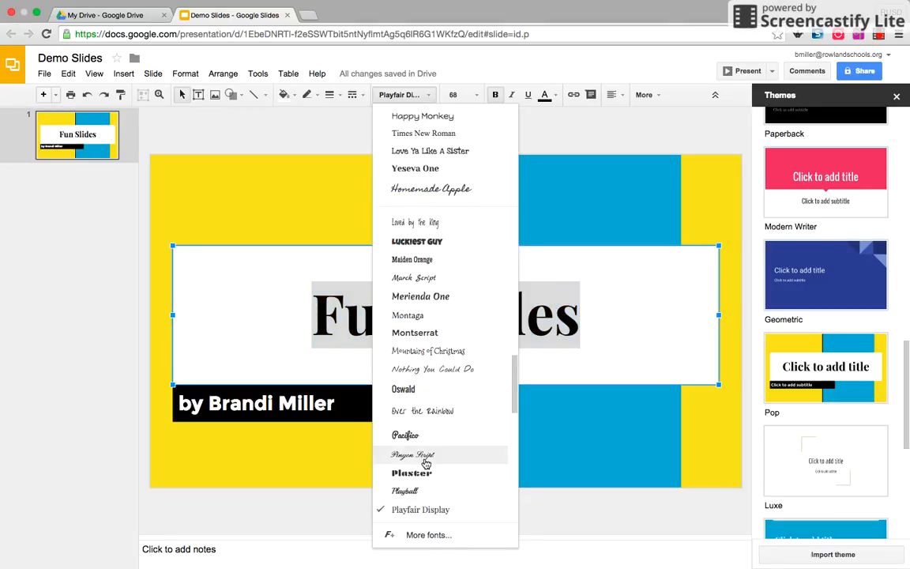
scroll(436, 340, "up", 1)
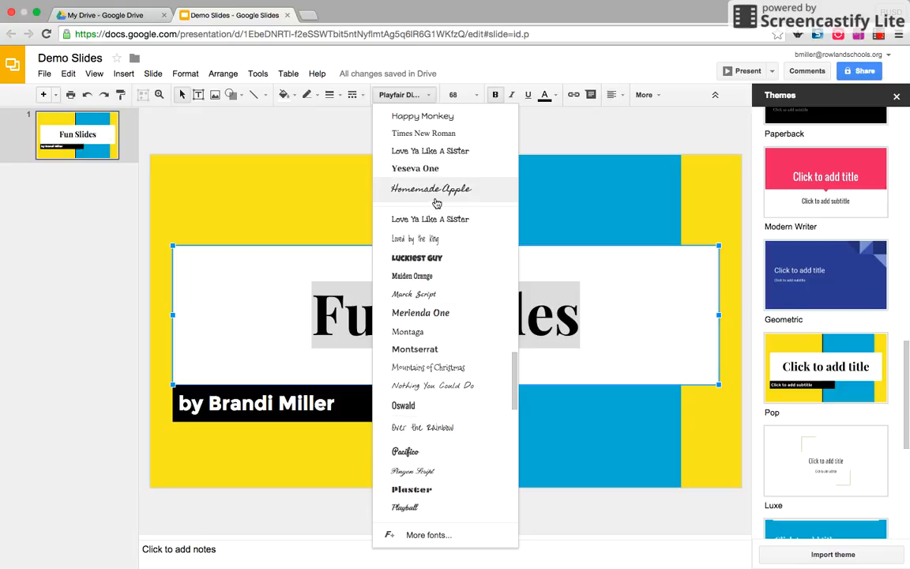
left_click(427, 535)
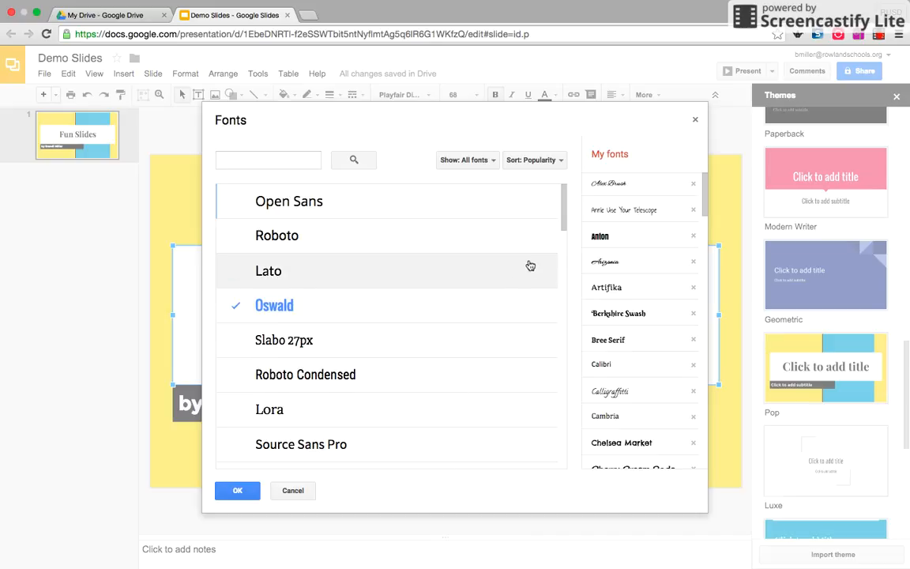
left_click_drag(562, 221, 563, 236)
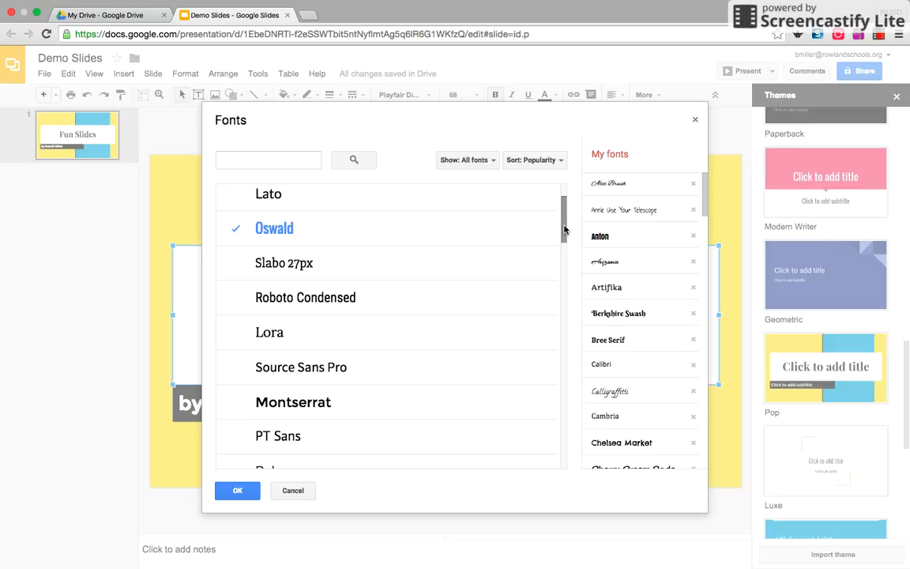
left_click_drag(566, 230, 566, 314)
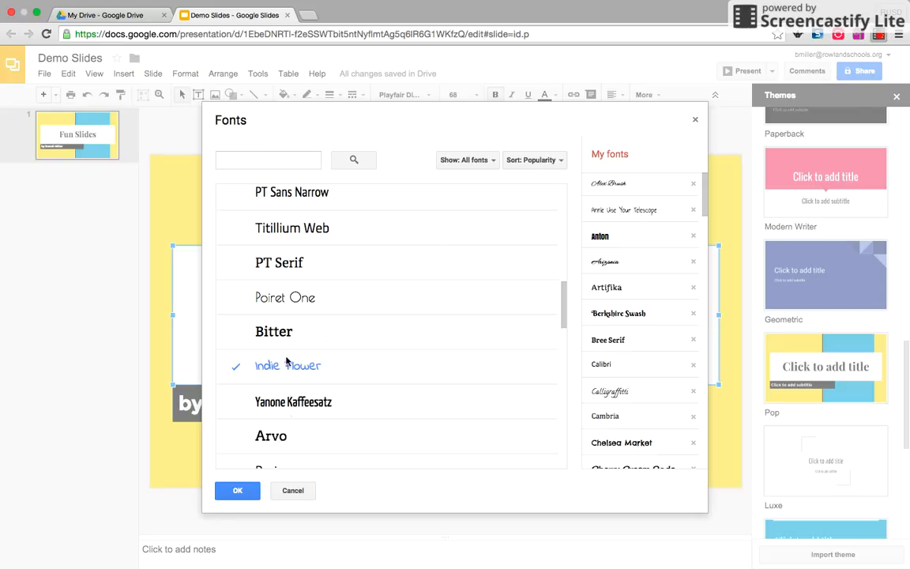
scroll(274, 430, "down", 3)
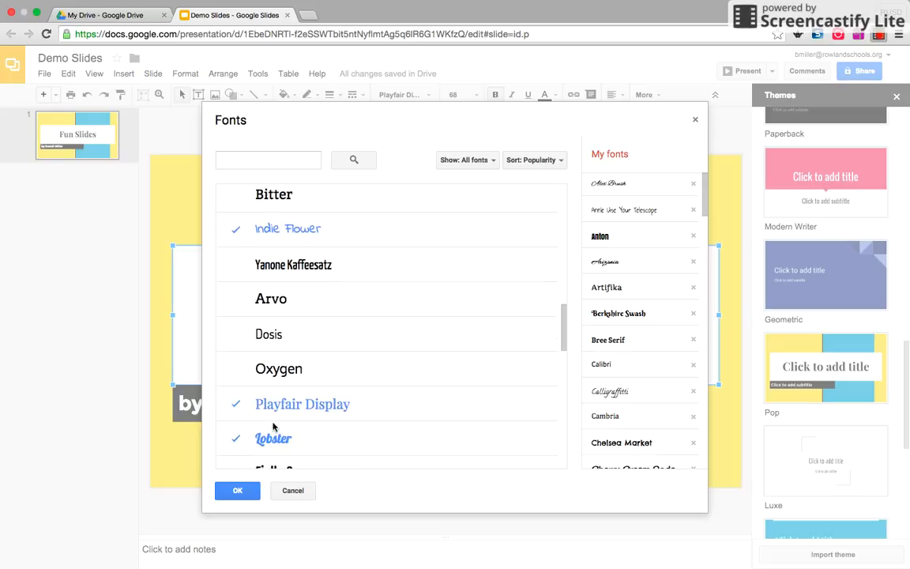
scroll(272, 427, "down", 8)
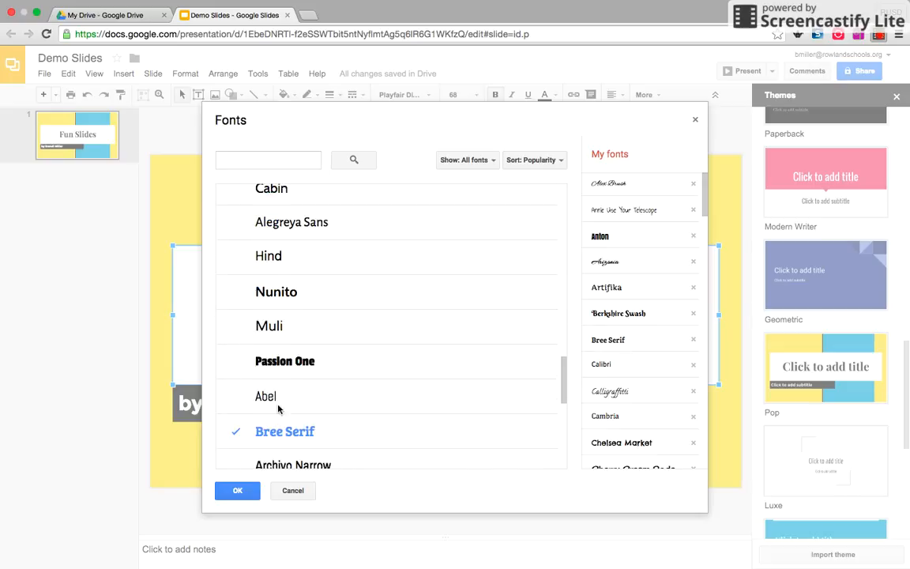
left_click(241, 362)
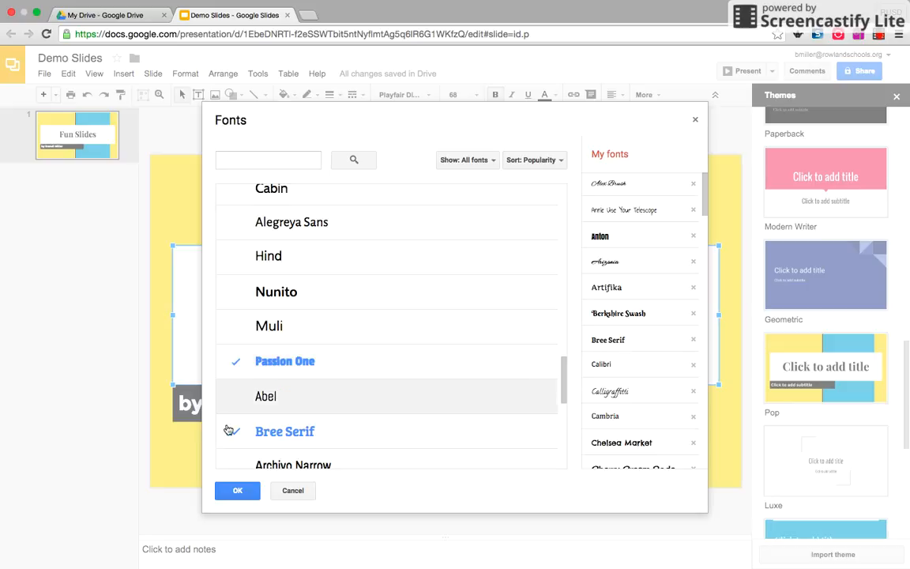
left_click(235, 492)
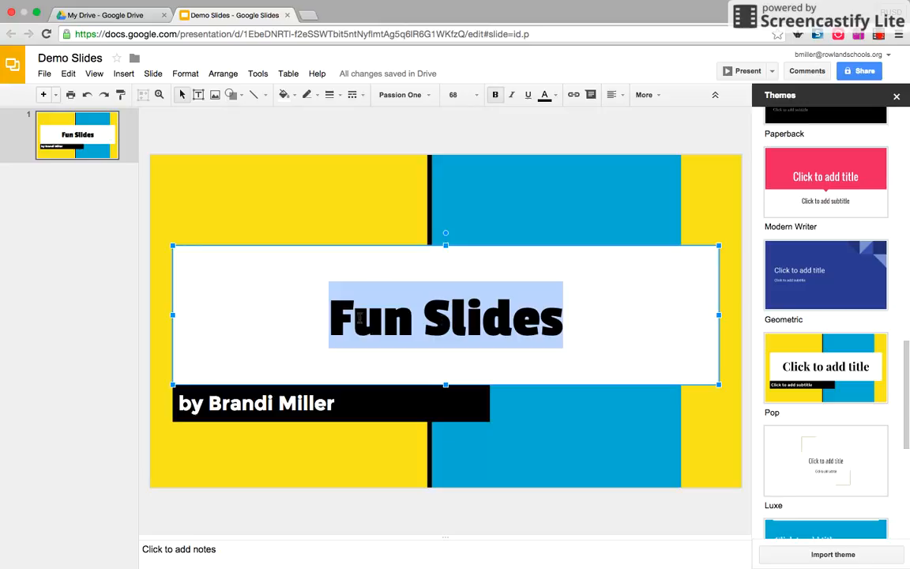
Set the "Fun Slides" title's font size to 96 and remove its bold formatting
left_click(477, 95)
left_click(458, 371)
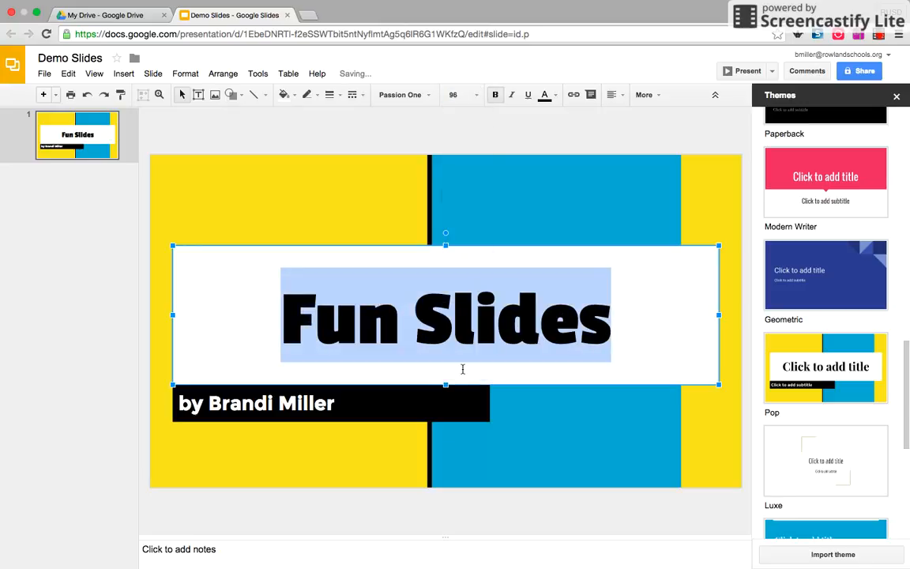
left_click(494, 94)
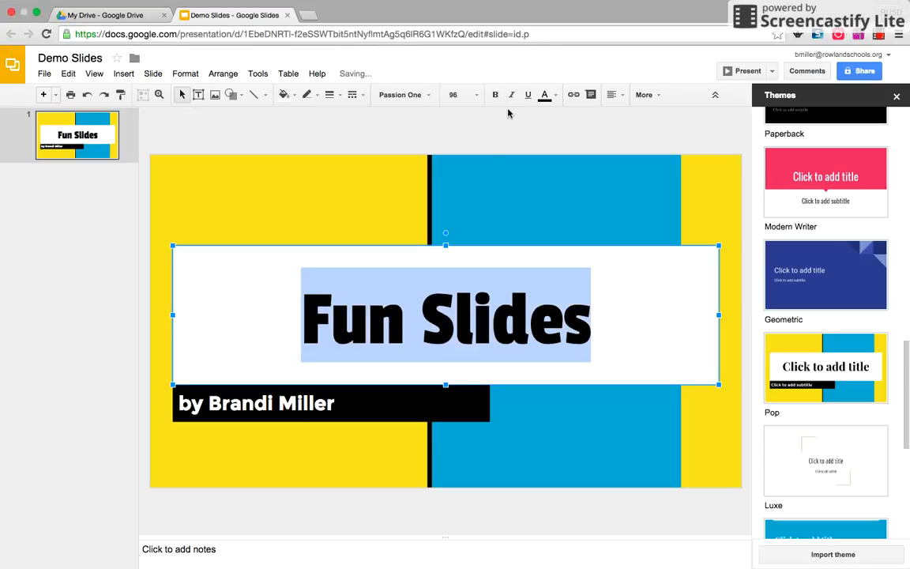
Try italic and underline formatting on the "Fun Slides" title, switching each one on and off
left_click(511, 95)
left_click(513, 96)
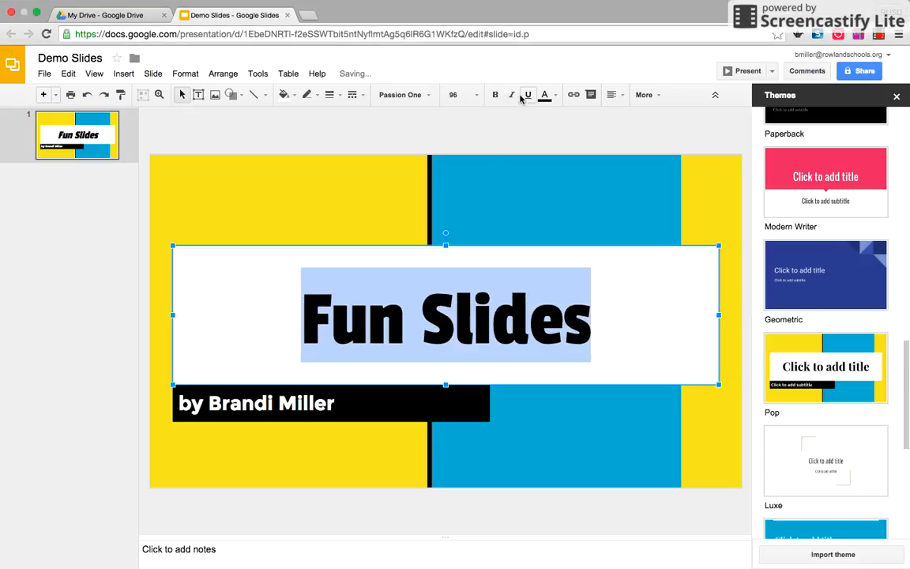
left_click(528, 96)
left_click(529, 96)
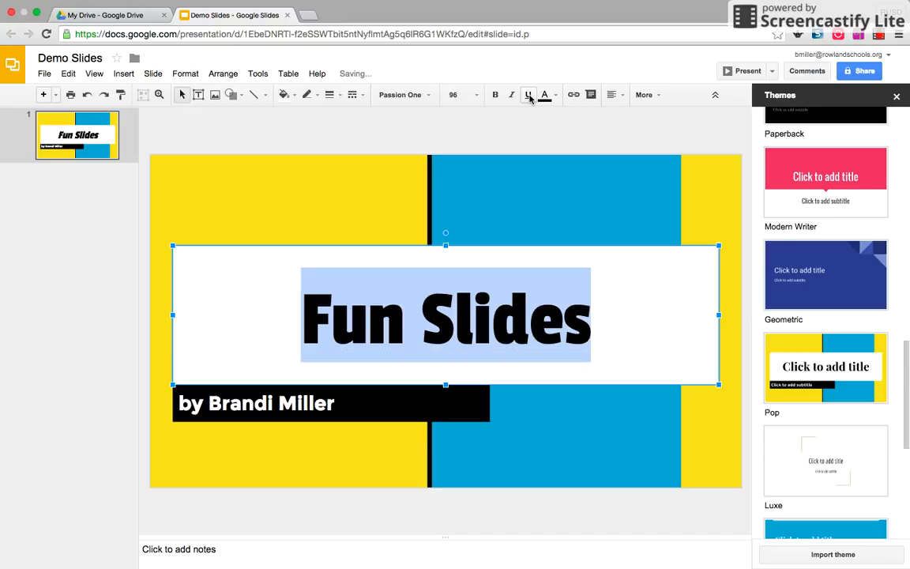
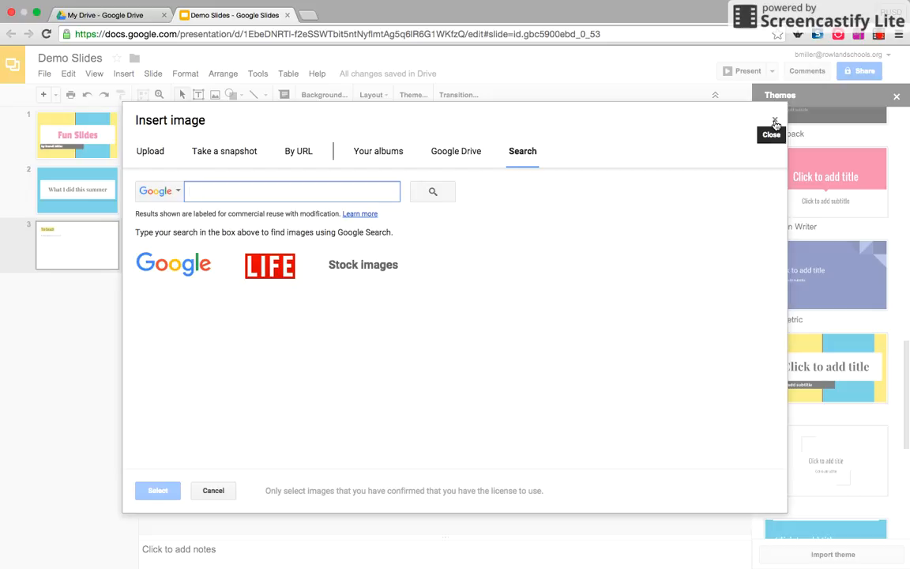
Dismiss the image insertion dialog without choosing an image and select the body text box on "The beach" slide
left_click(774, 121)
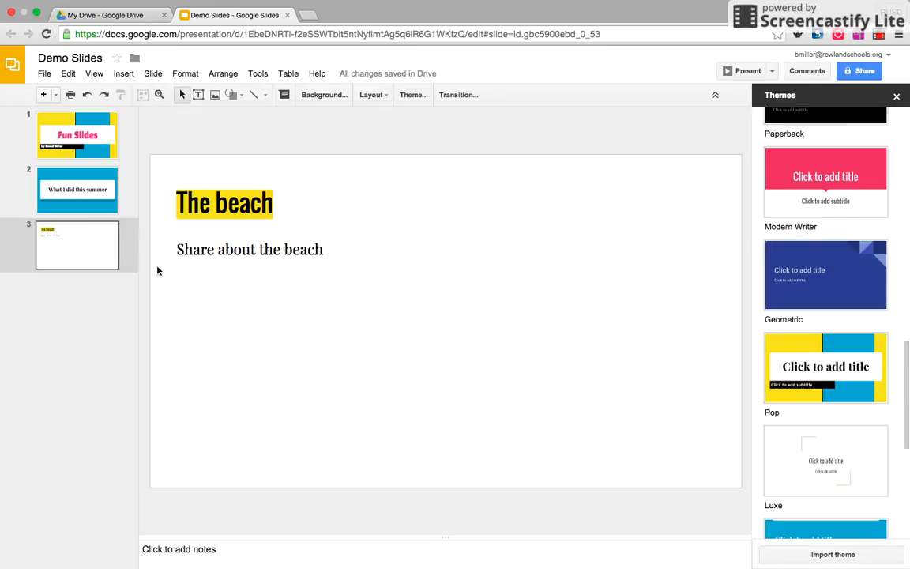
left_click(209, 289)
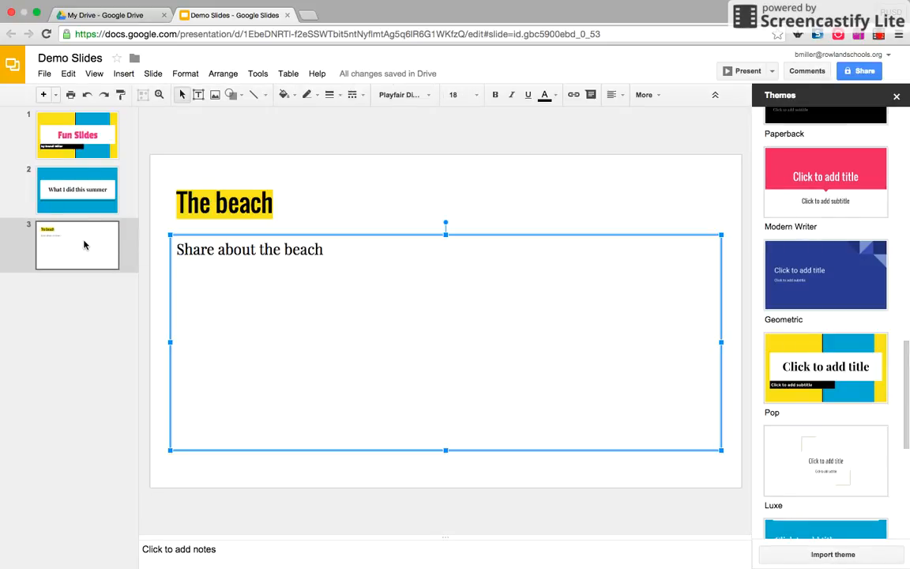
Add a Blank slide after "The beach" slide and place a wide text box across its upper part reading "Type your text"
left_click(55, 95)
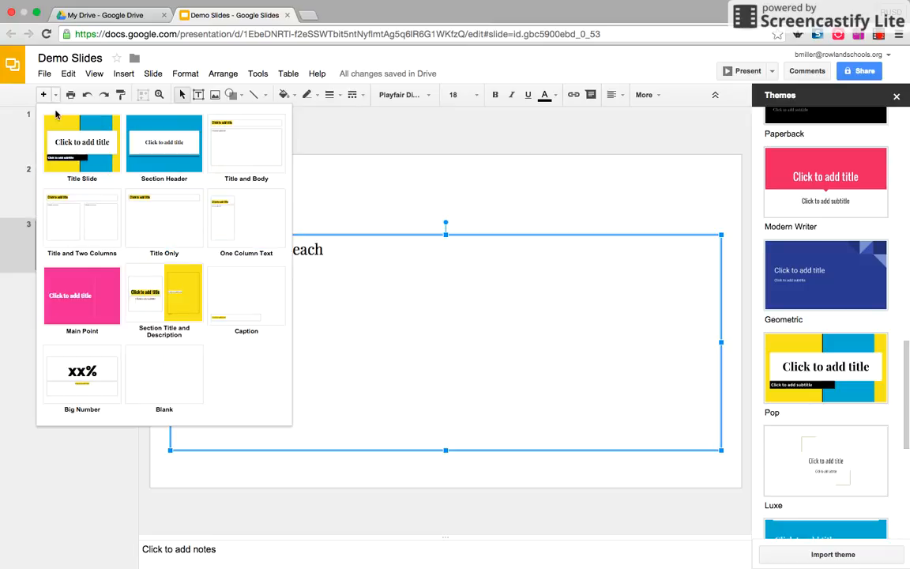
left_click(178, 371)
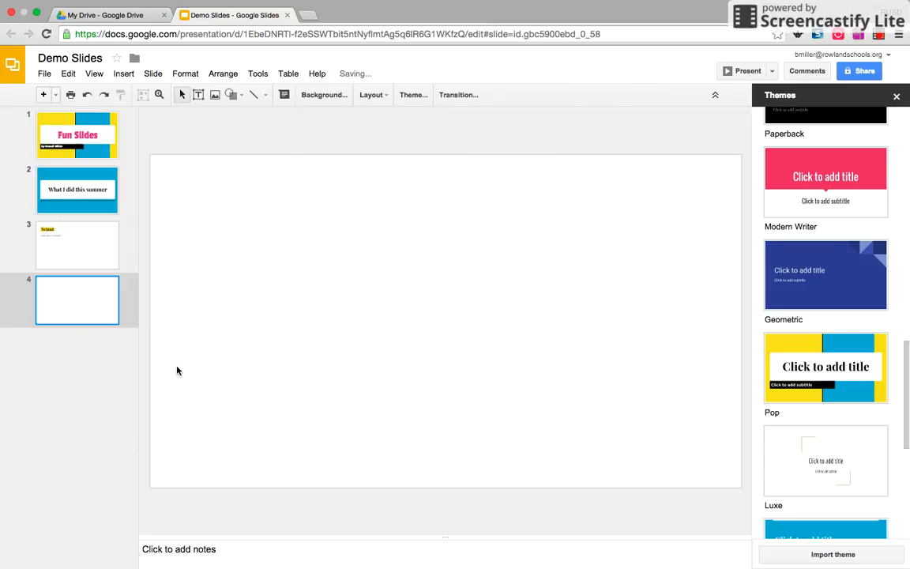
left_click(199, 95)
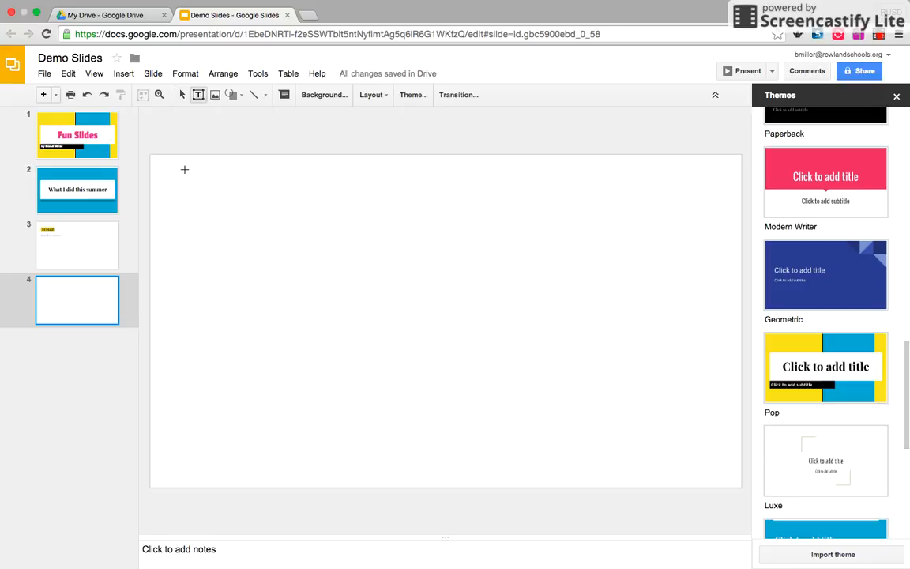
left_click_drag(185, 169, 728, 284)
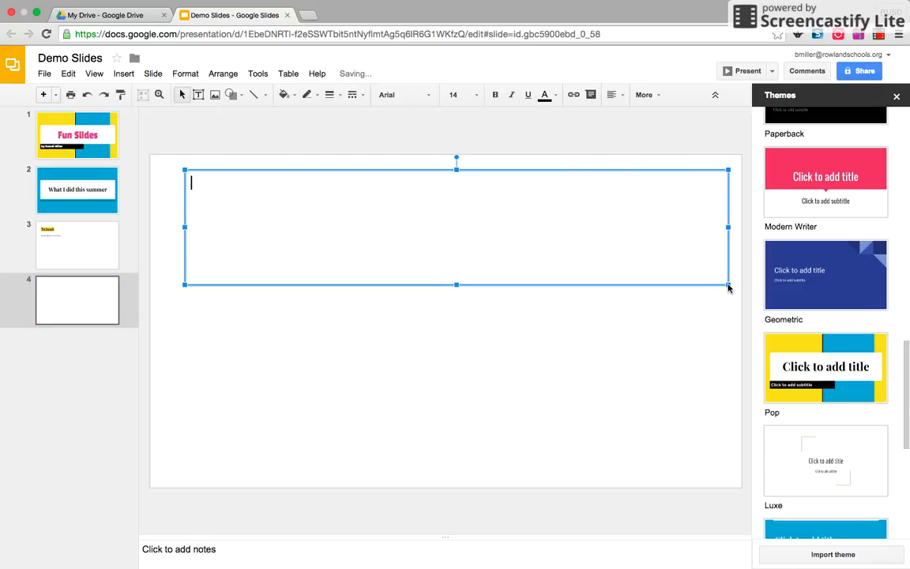
type("Type your text")
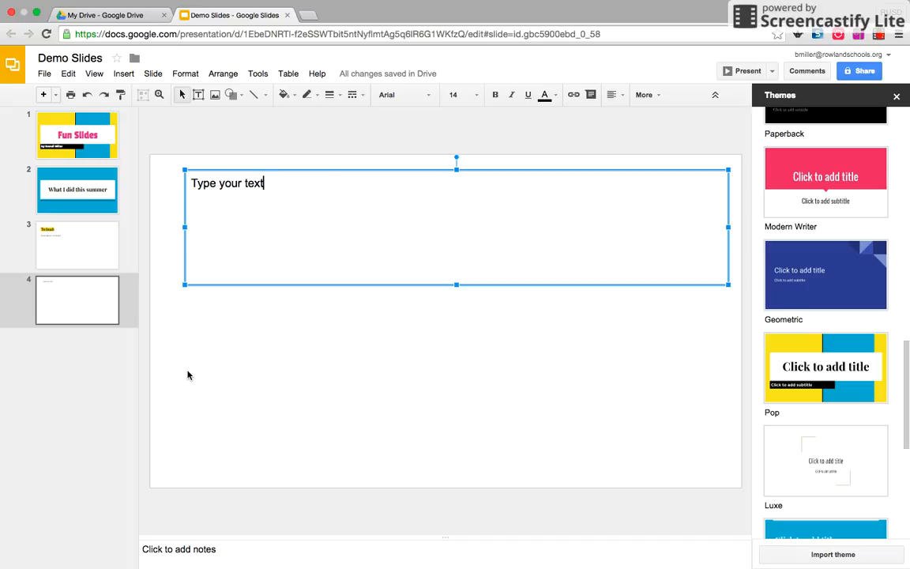
Give the "Type your text" box the theme's green fill and a black outline, and close the Themes pane
left_click(292, 96)
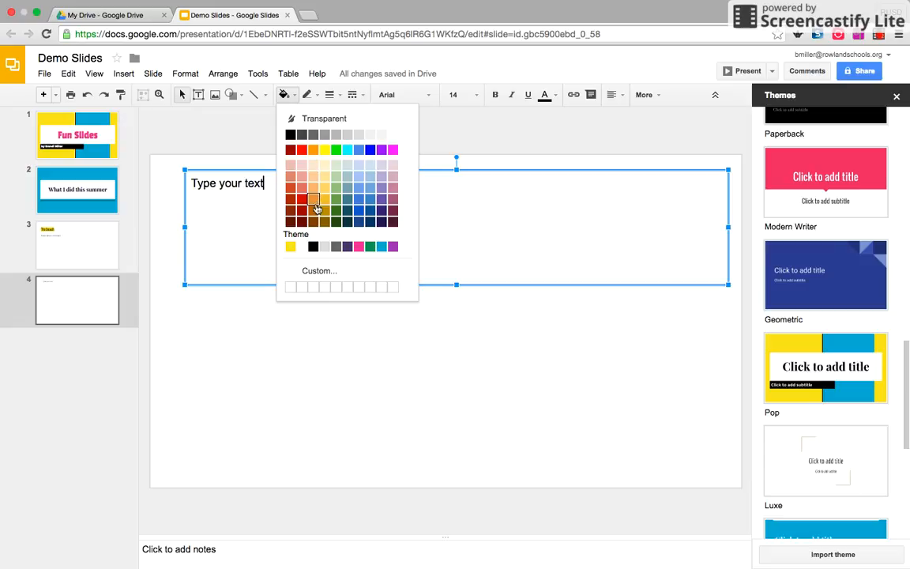
left_click(370, 248)
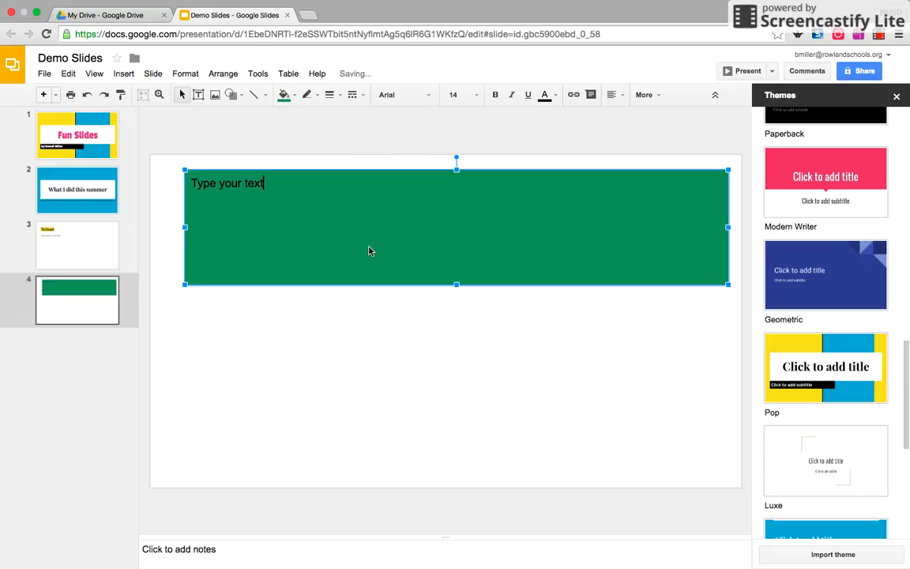
left_click(318, 96)
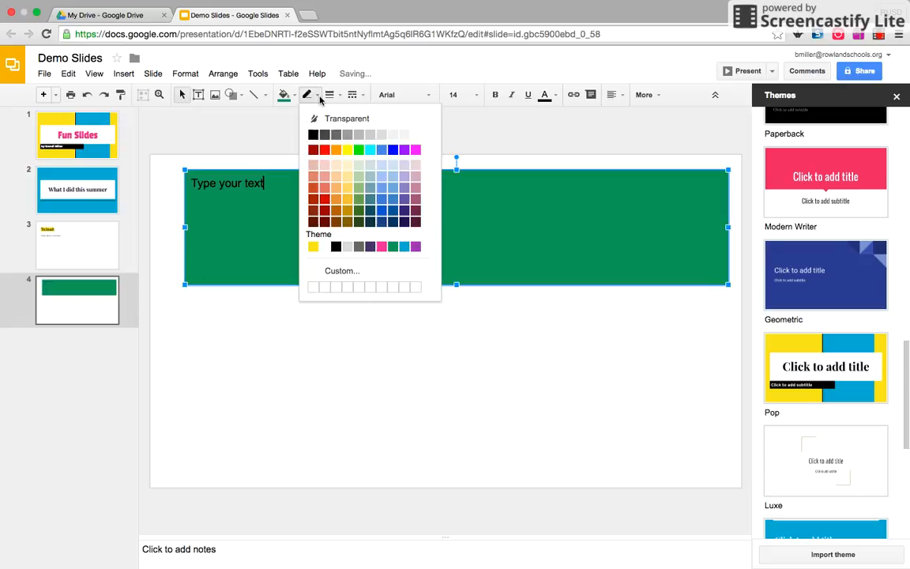
left_click(312, 135)
left_click(265, 316)
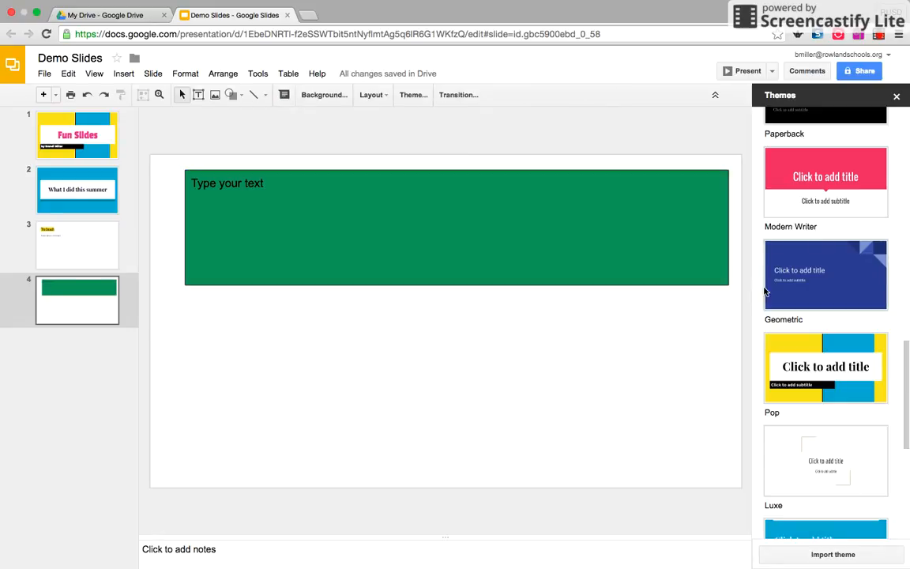
left_click(896, 95)
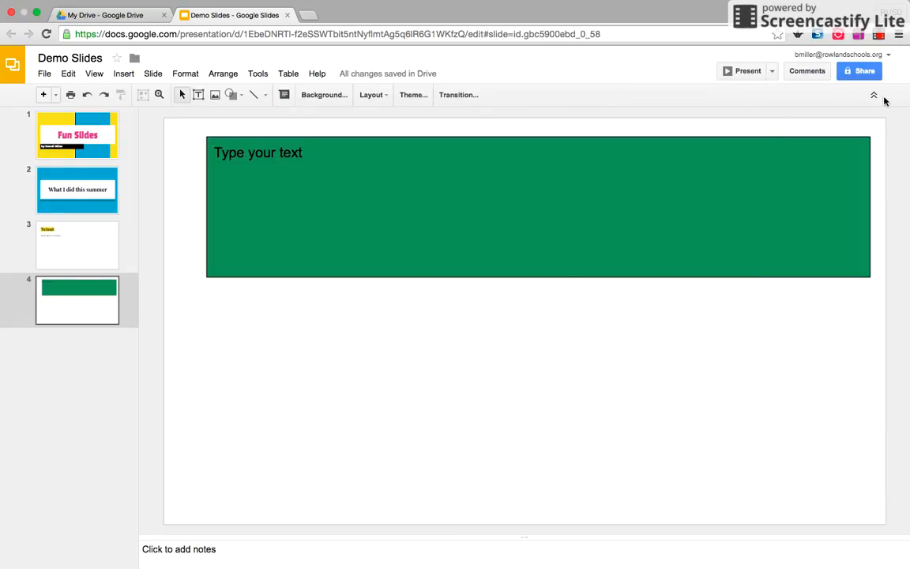
Set the fourth slide's background color to bright red
left_click(324, 96)
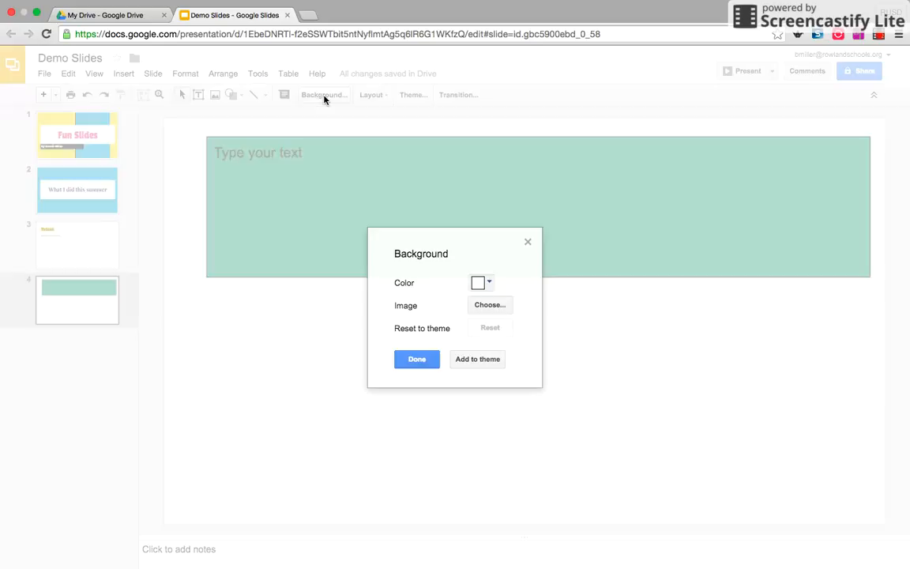
left_click(490, 283)
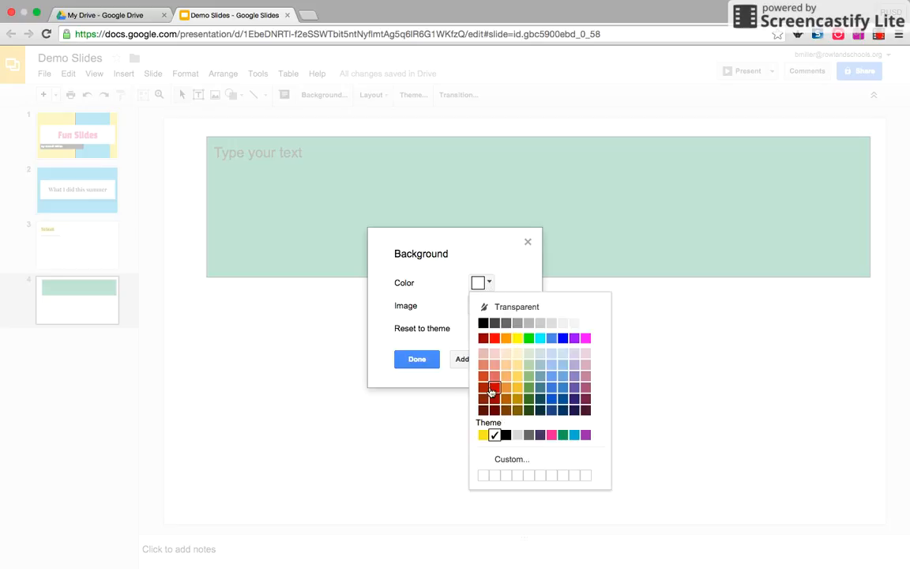
left_click(494, 340)
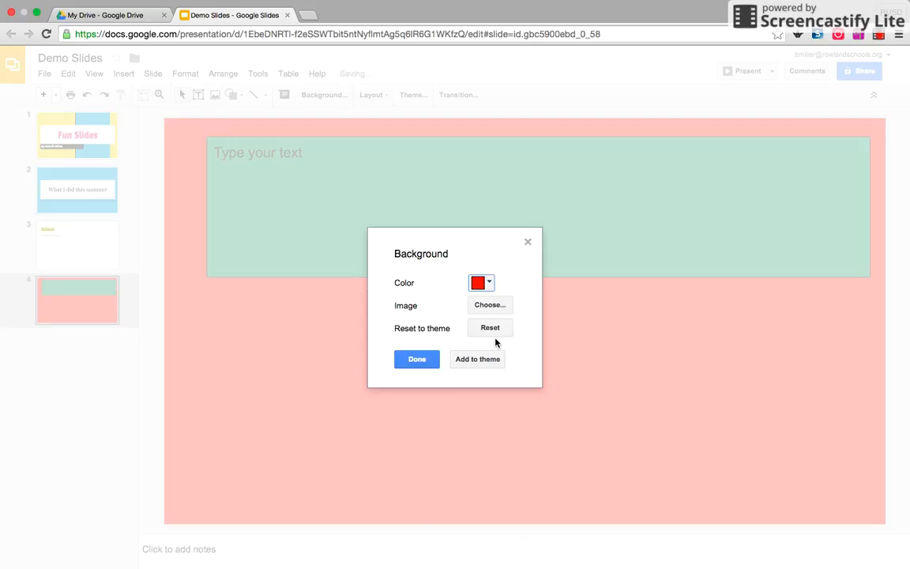
left_click(415, 360)
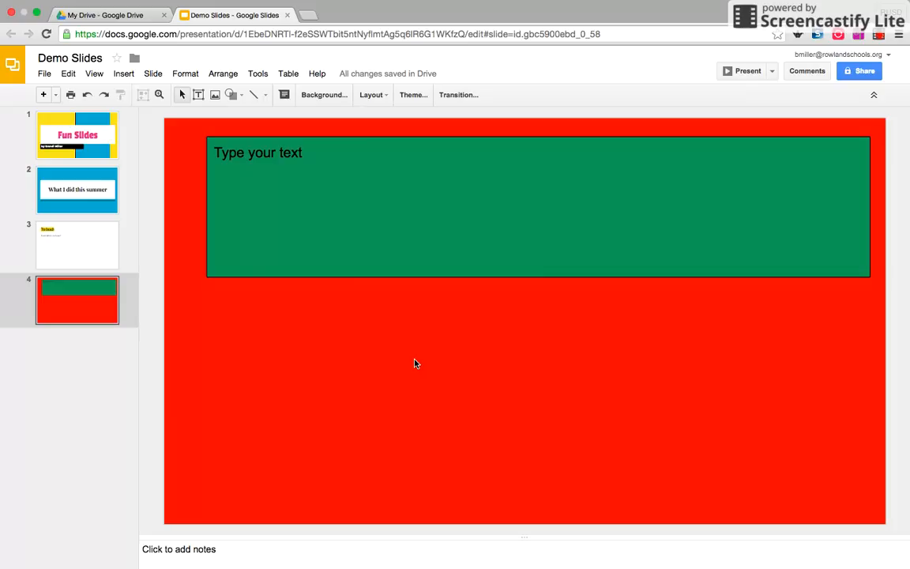
Apply a Fade transition at medium speed to all slides and preview it on the fourth slide
left_click(382, 100)
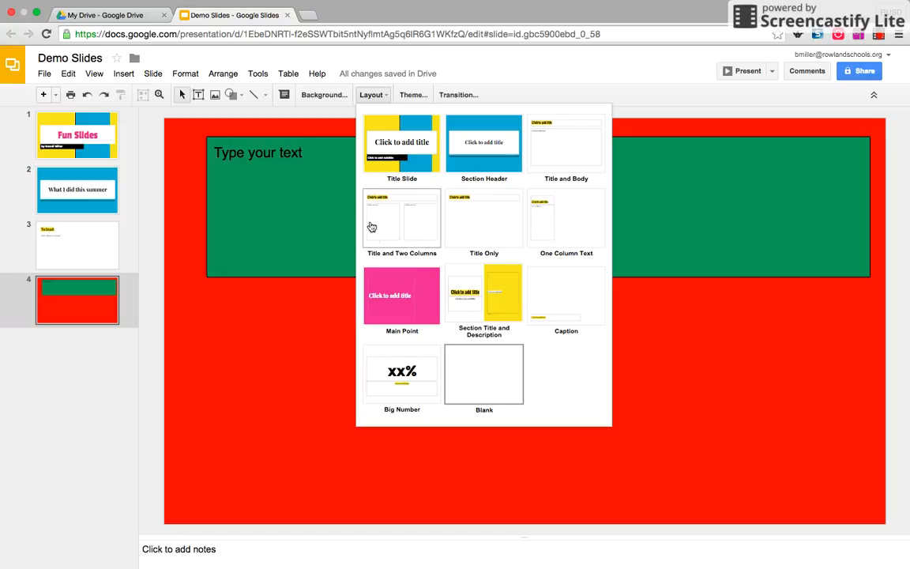
left_click(455, 96)
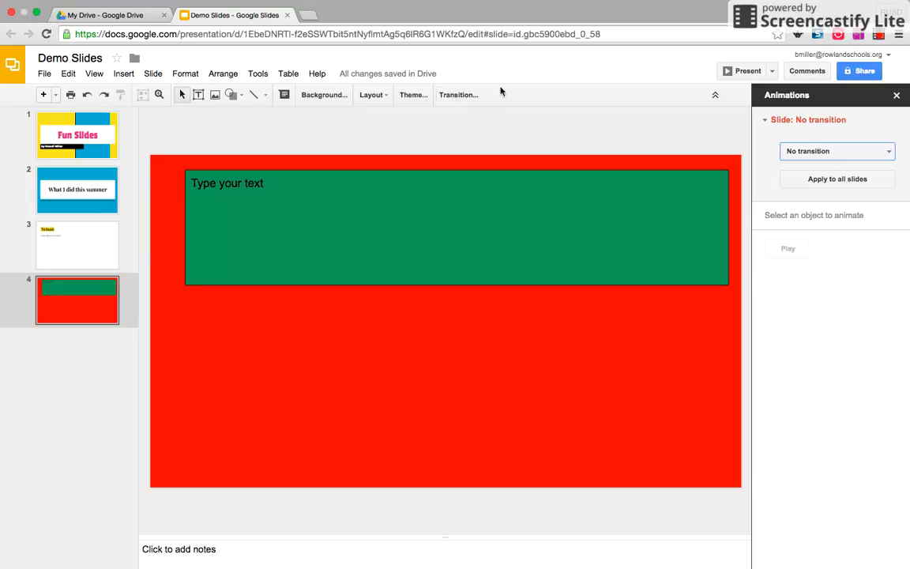
left_click(822, 153)
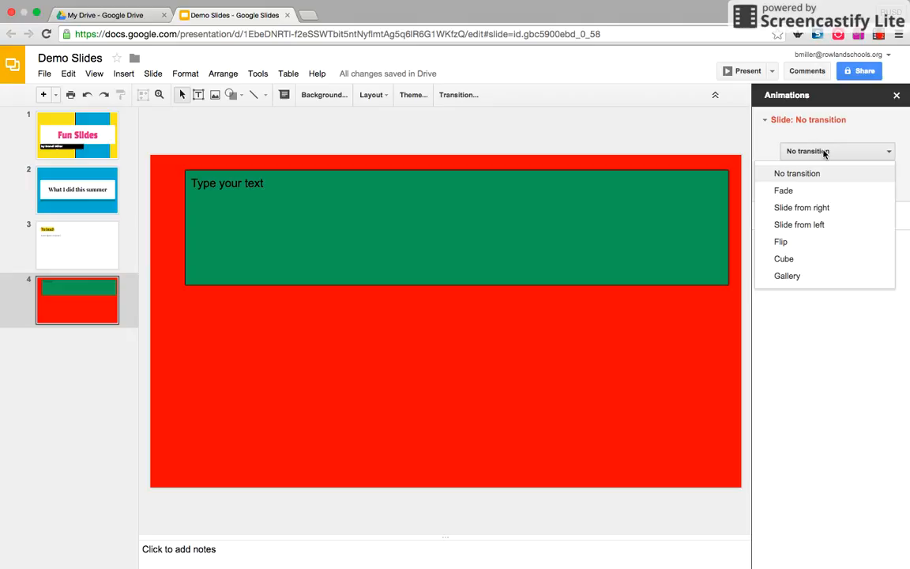
left_click(783, 191)
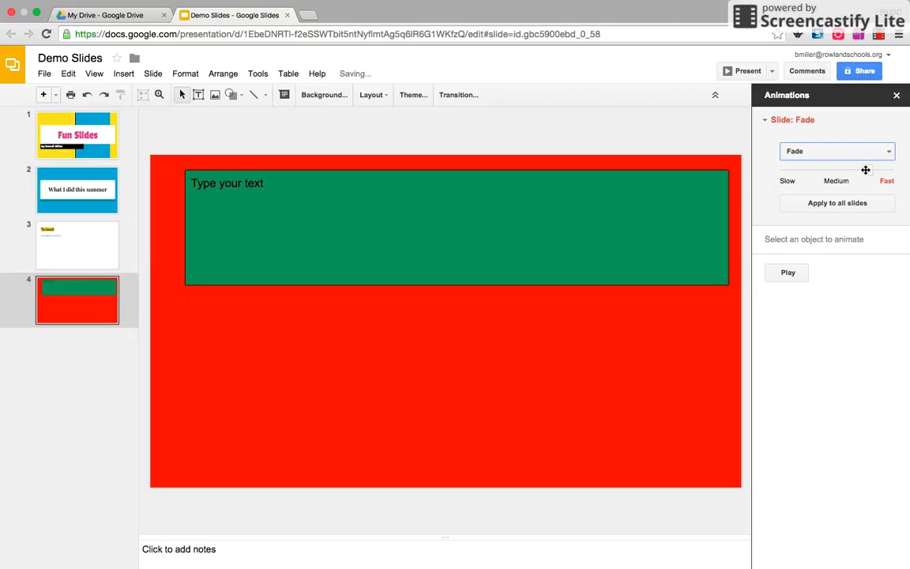
left_click_drag(865, 169, 831, 174)
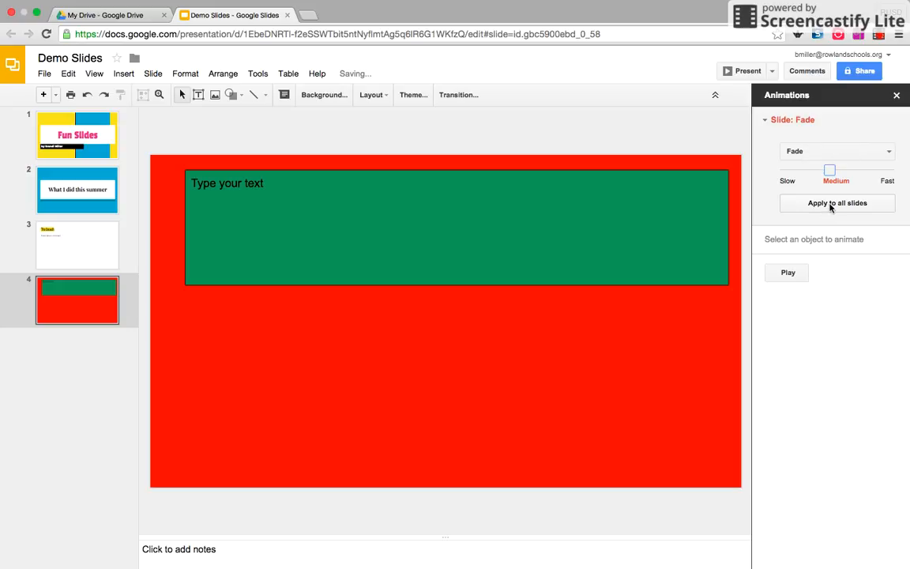
left_click(830, 204)
left_click(787, 272)
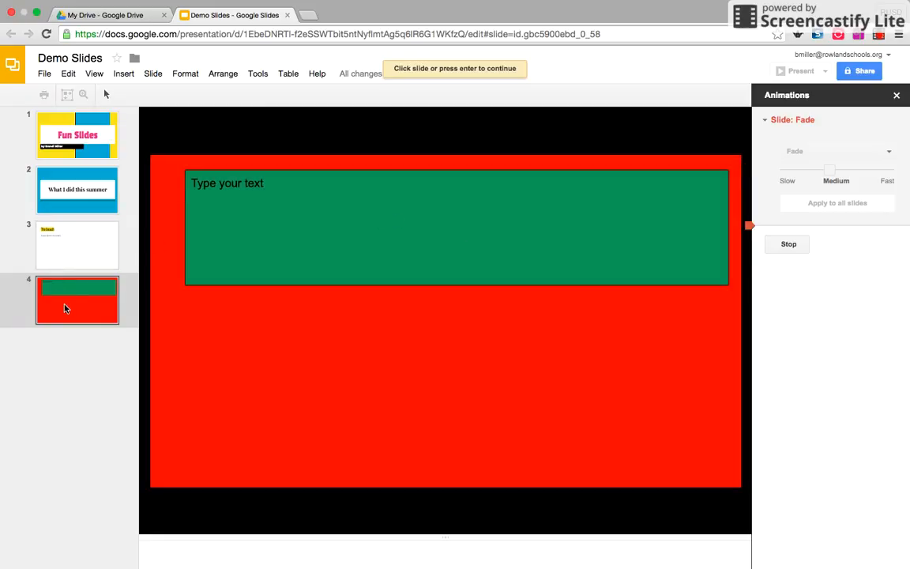
left_click(233, 174)
Add a Spin animation to the green text box, starting on click at medium speed
left_click(233, 174)
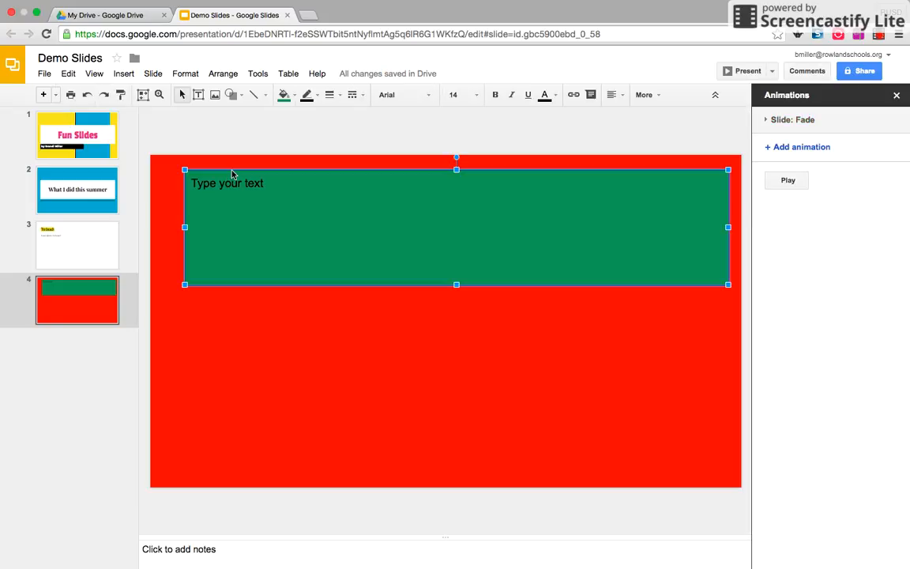
left_click(793, 147)
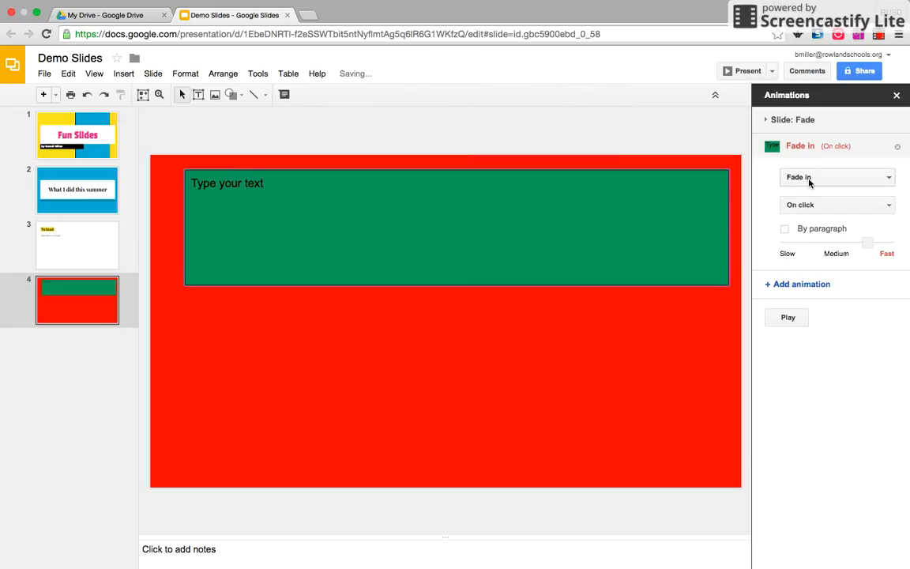
left_click(810, 180)
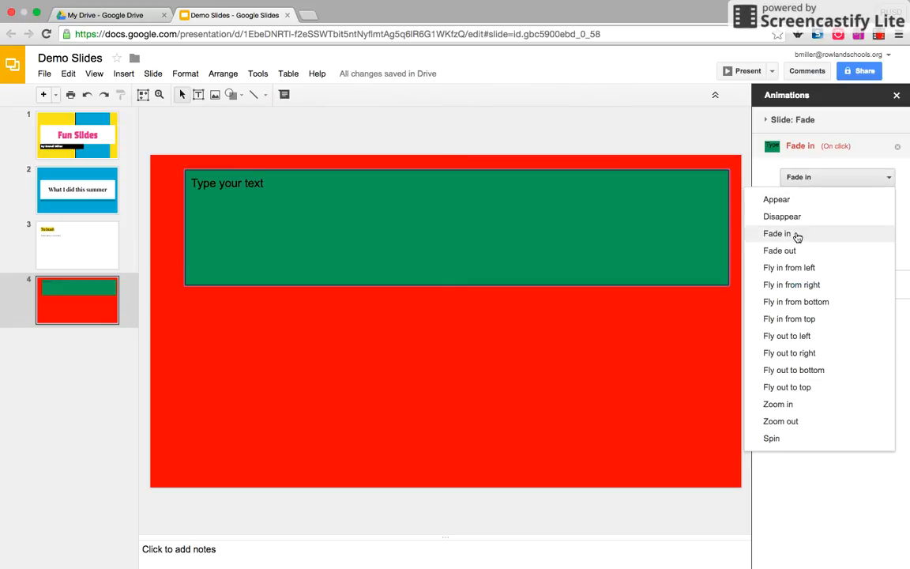
left_click(771, 439)
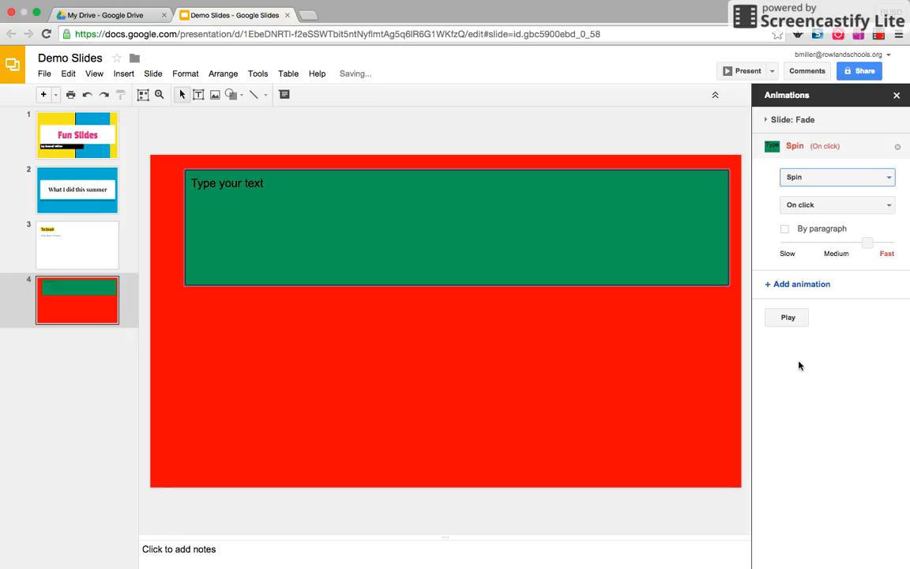
left_click(884, 206)
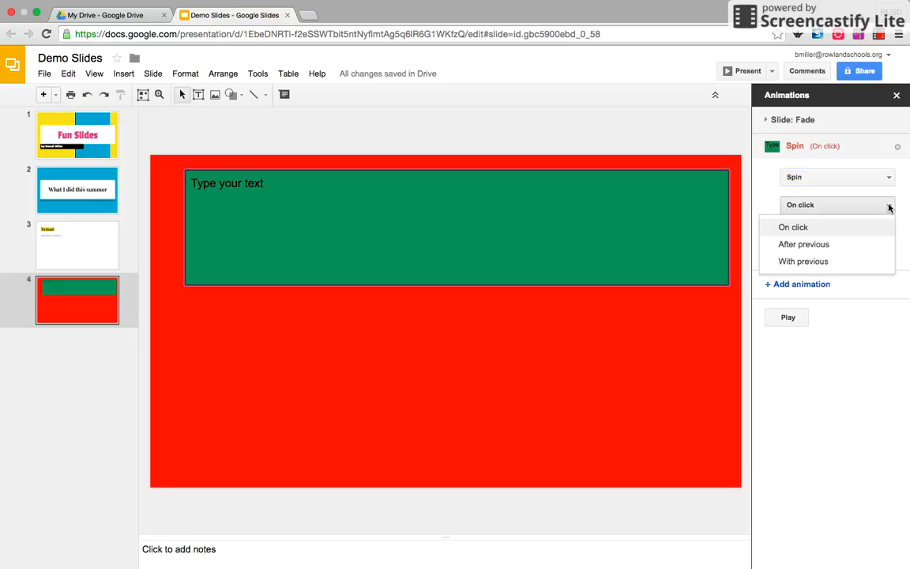
left_click(787, 227)
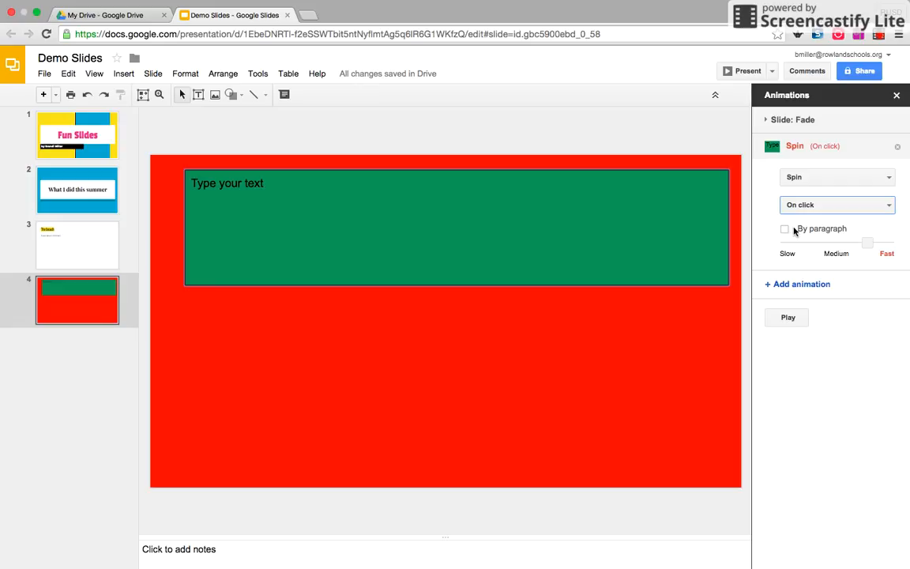
left_click_drag(865, 243, 835, 246)
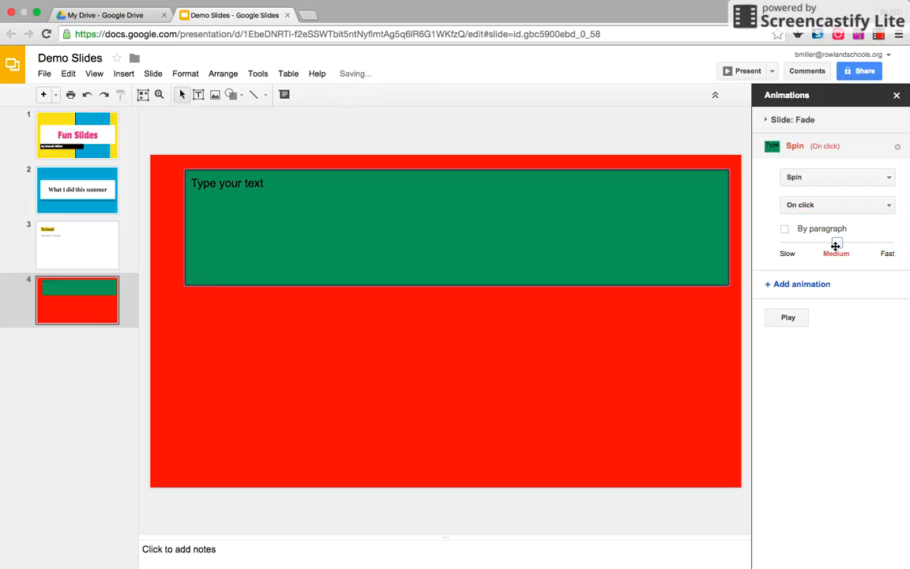
Play the preview of the fourth slide's Spin animation and close the Animations pane
left_click(788, 316)
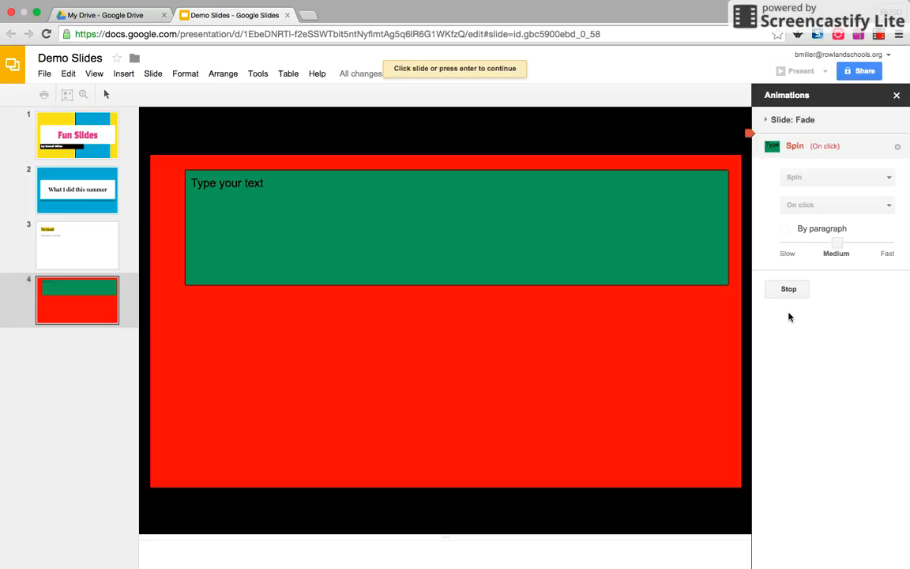
key("Return")
left_click(897, 96)
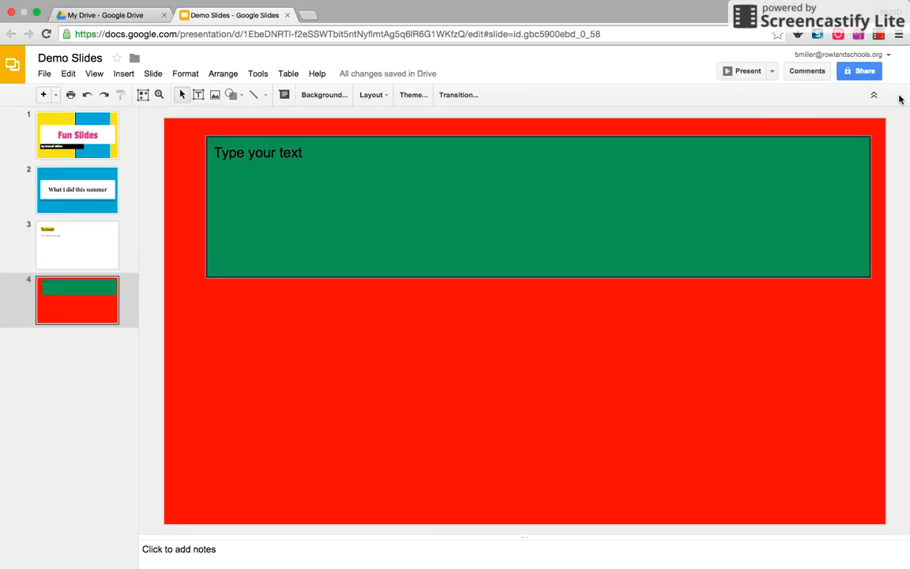
Present the slideshow from the fourth slide and exit, present it again from the beginning, and return to the editor
left_click(742, 75)
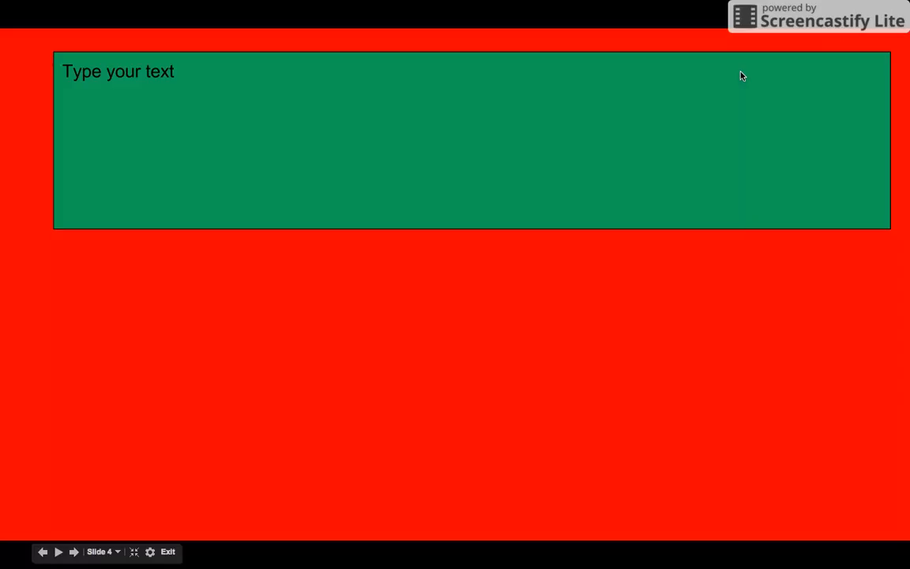
key("Escape")
left_click(770, 72)
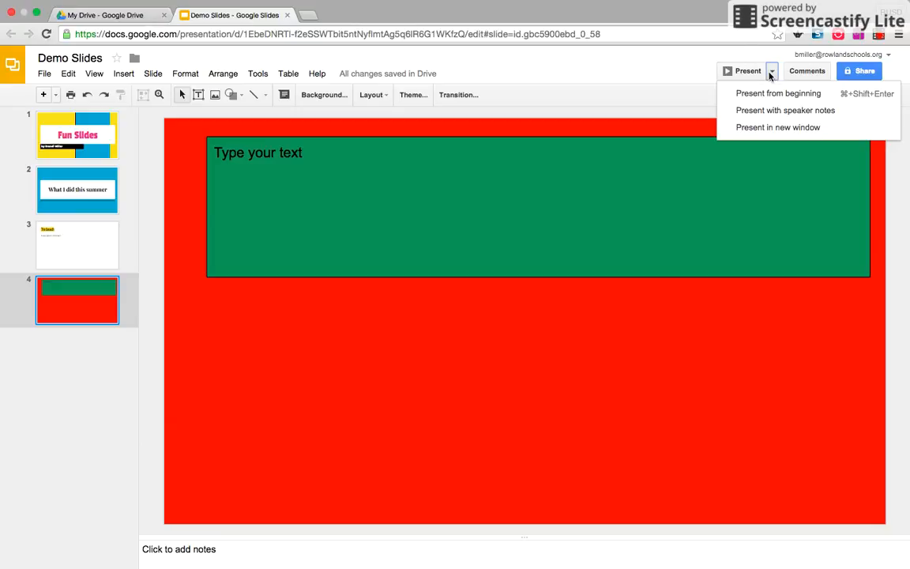
left_click(772, 94)
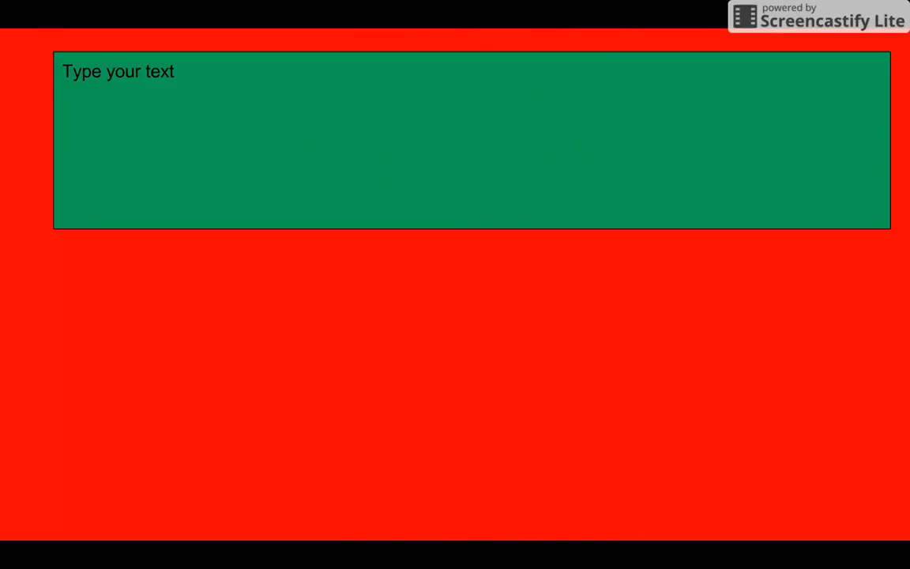
key("Escape")
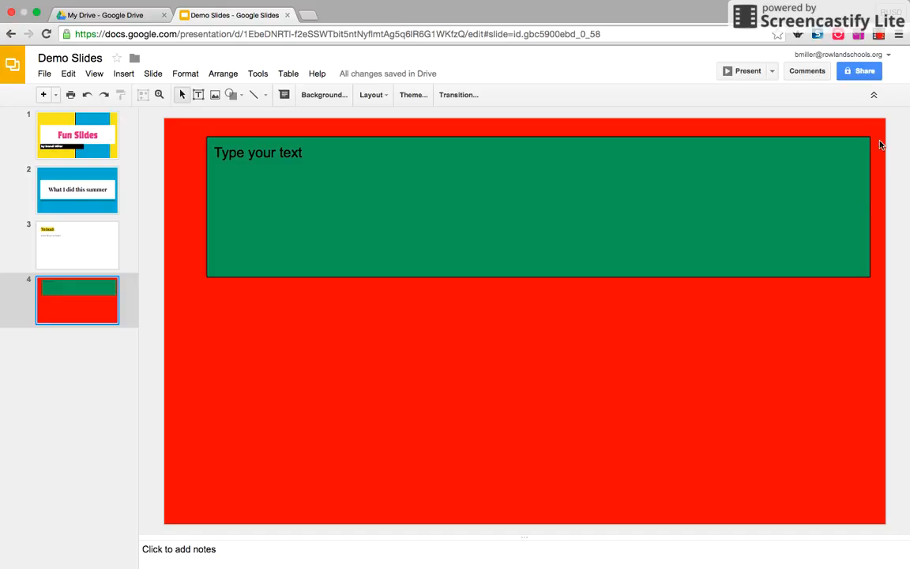
left_click(877, 36)
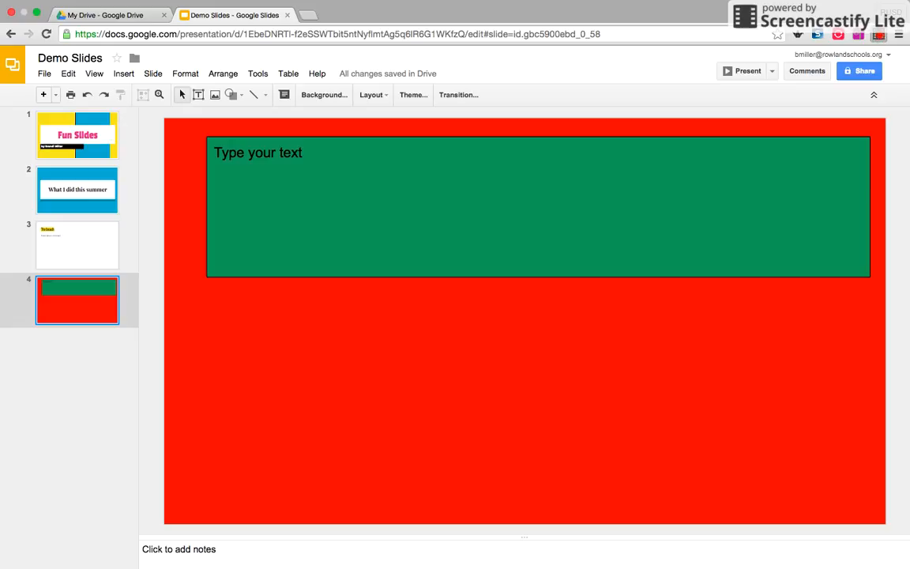